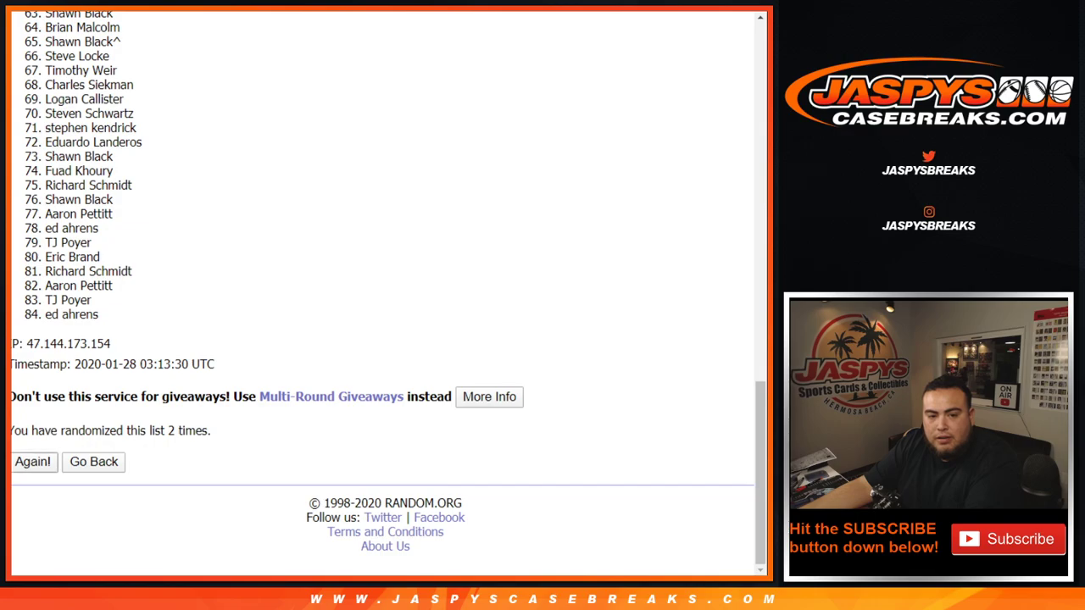
# - Randomize the list of participant names repeatedly until it has been shuffled seven times
pyautogui.press('Return')
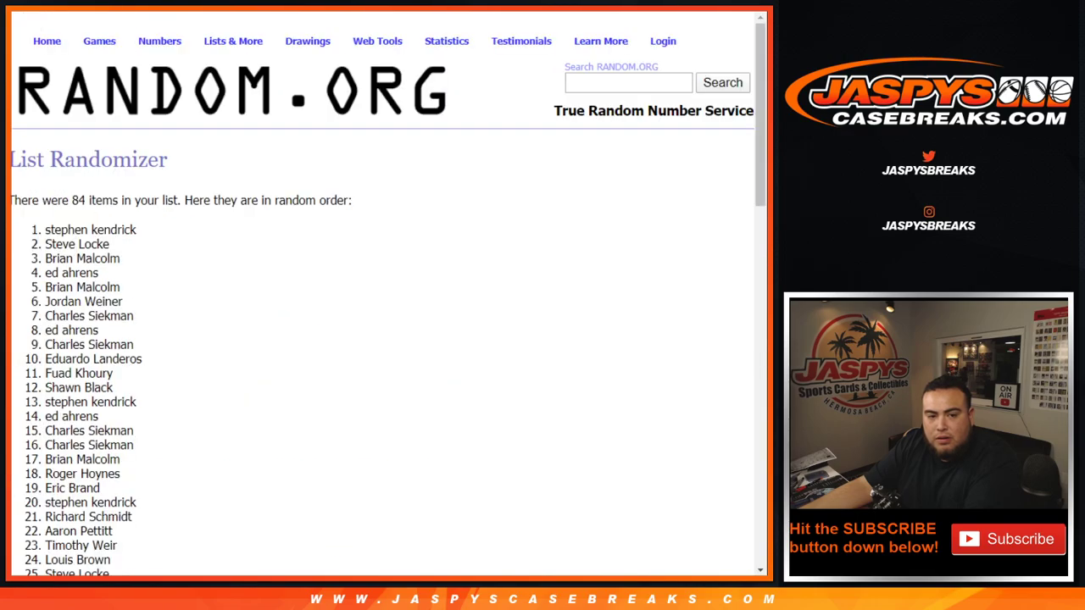
pyautogui.scroll(8, 386, 292)
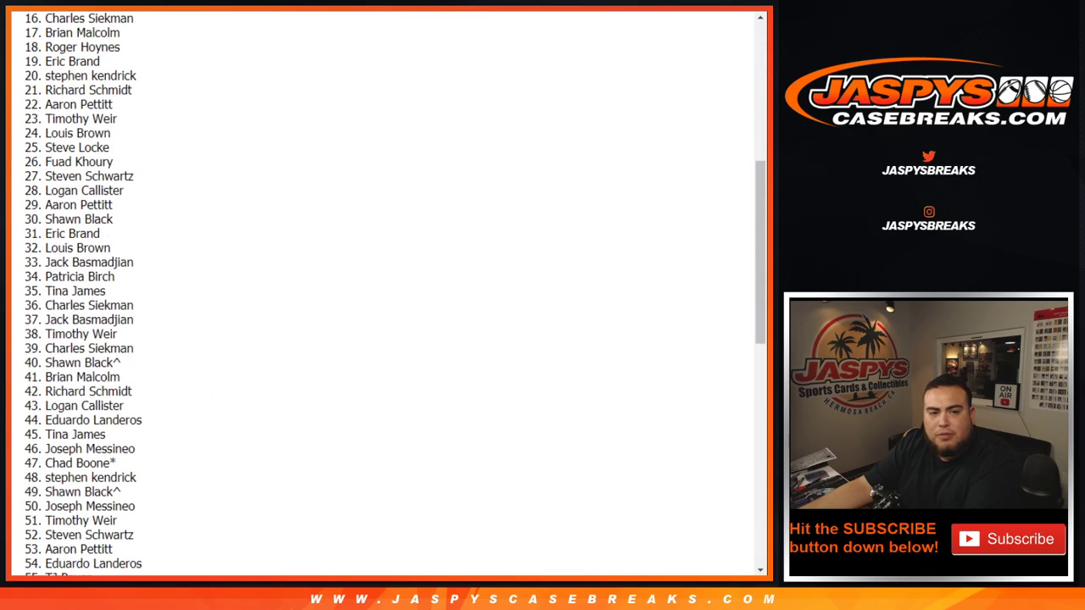
pyautogui.scroll(-7, 386, 292)
pyautogui.scroll(-2, 386, 293)
pyautogui.press('Return')
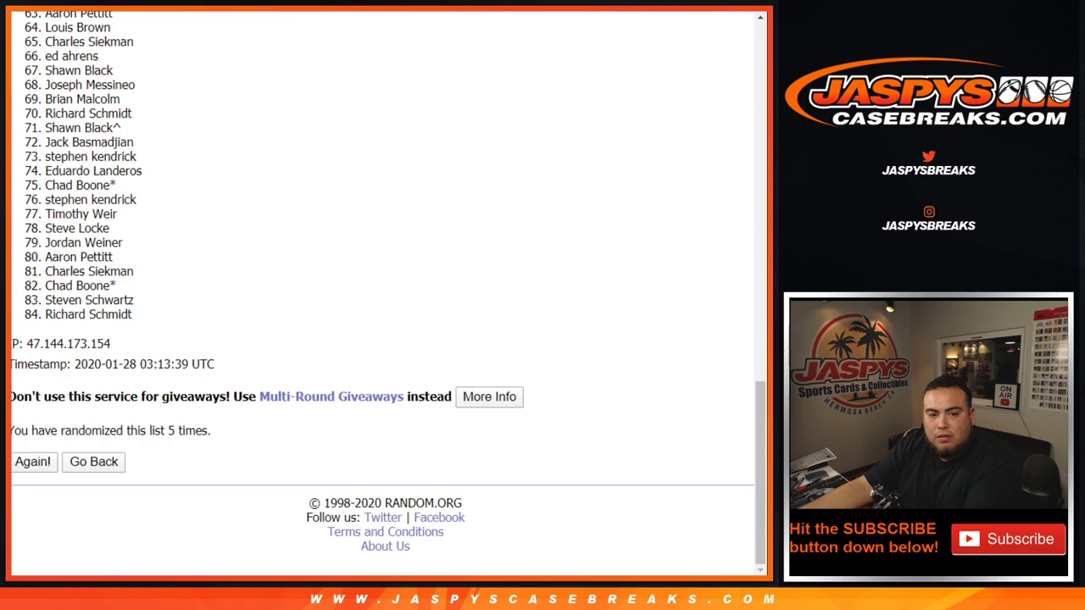
pyautogui.press('Return')
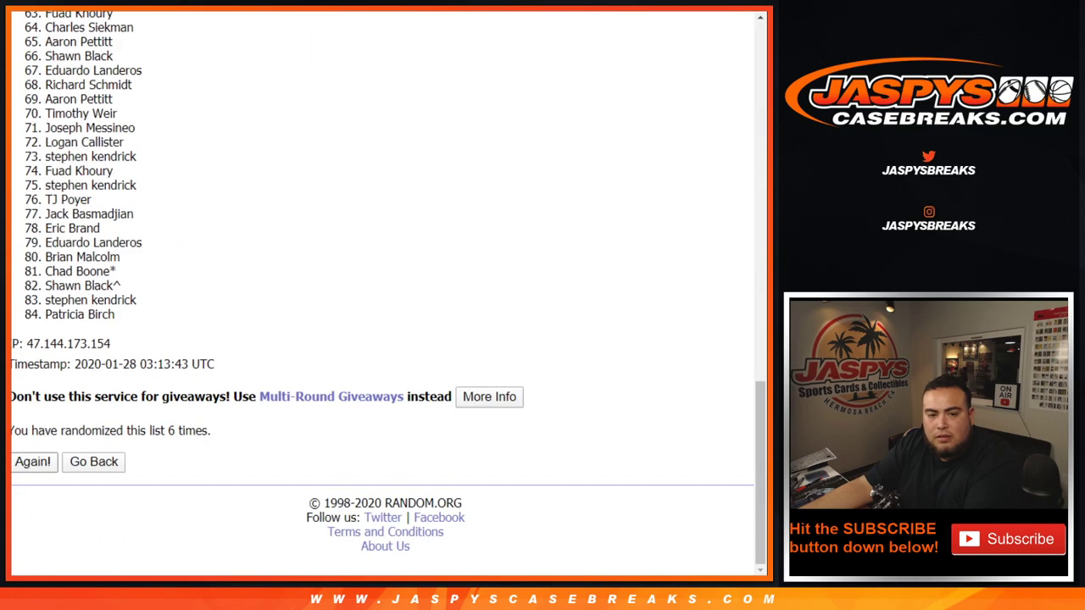
pyautogui.press('Return')
pyautogui.press('End')
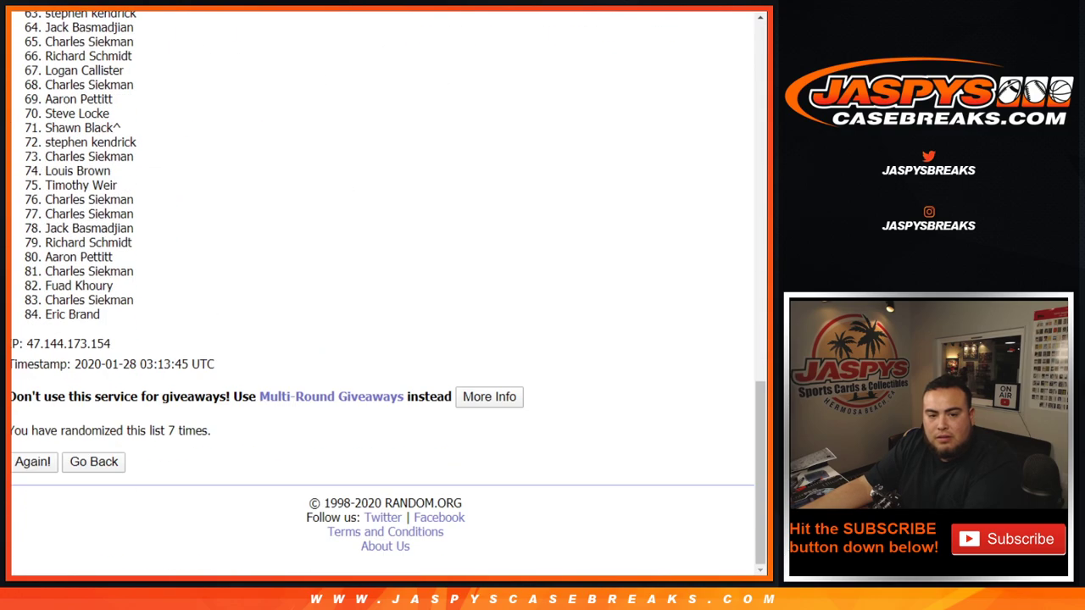
pyautogui.press('Return')
# - Copy all the shuffled participant names and paste them into column A of a new blank Google Sheets spreadsheet
pyautogui.moveTo(45, 230); pyautogui.dragTo(100, 314)
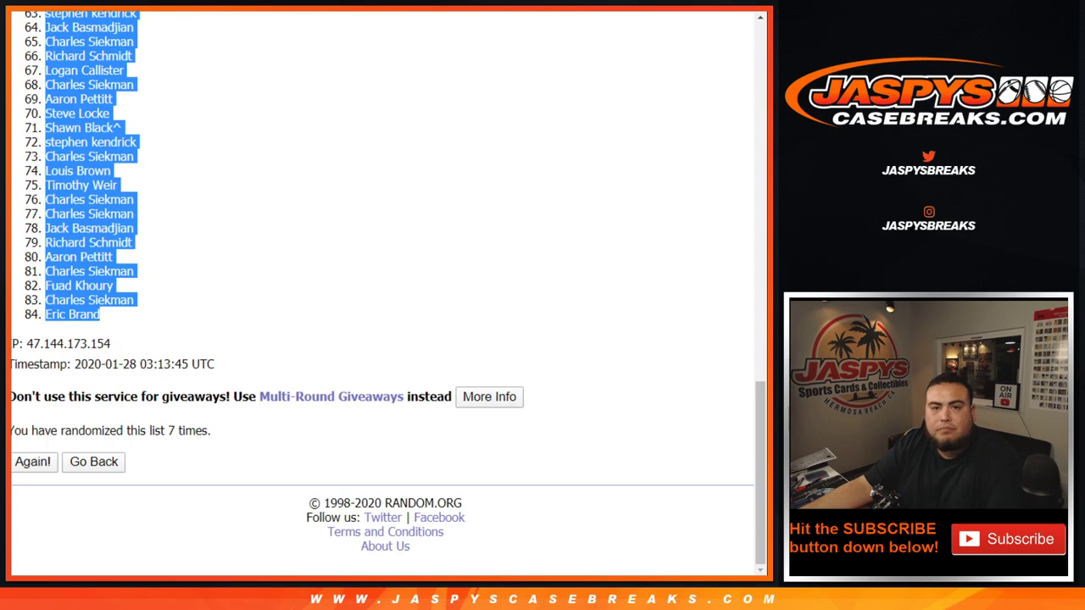
pyautogui.hotkey('ctrl', 'Tab')
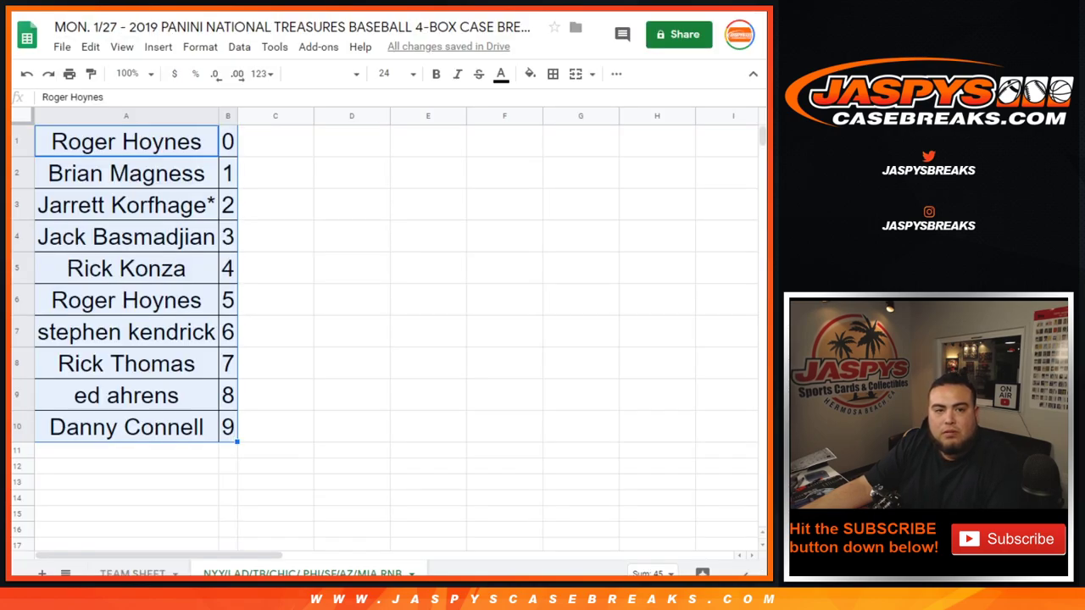
pyautogui.click(27, 35)
pyautogui.moveTo(716, 547)
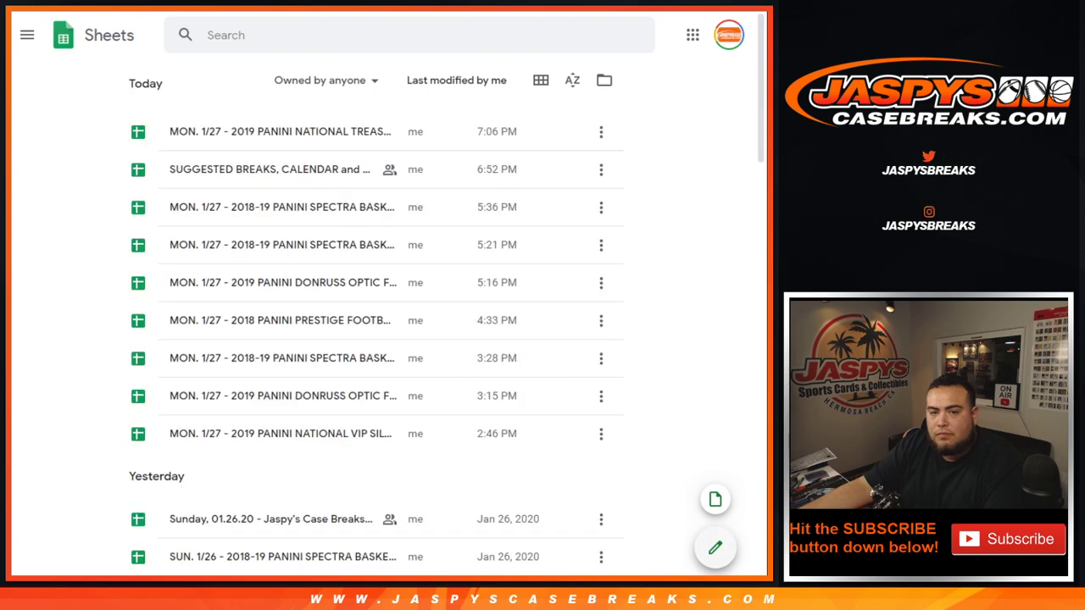
pyautogui.click(716, 547)
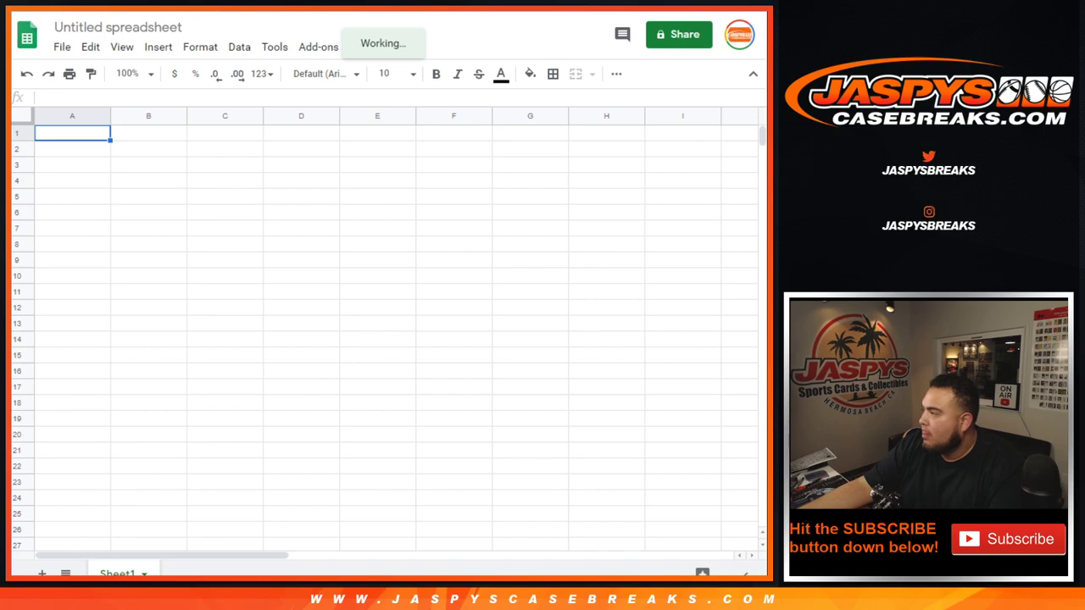
pyautogui.hotkey('ctrl', 'v')
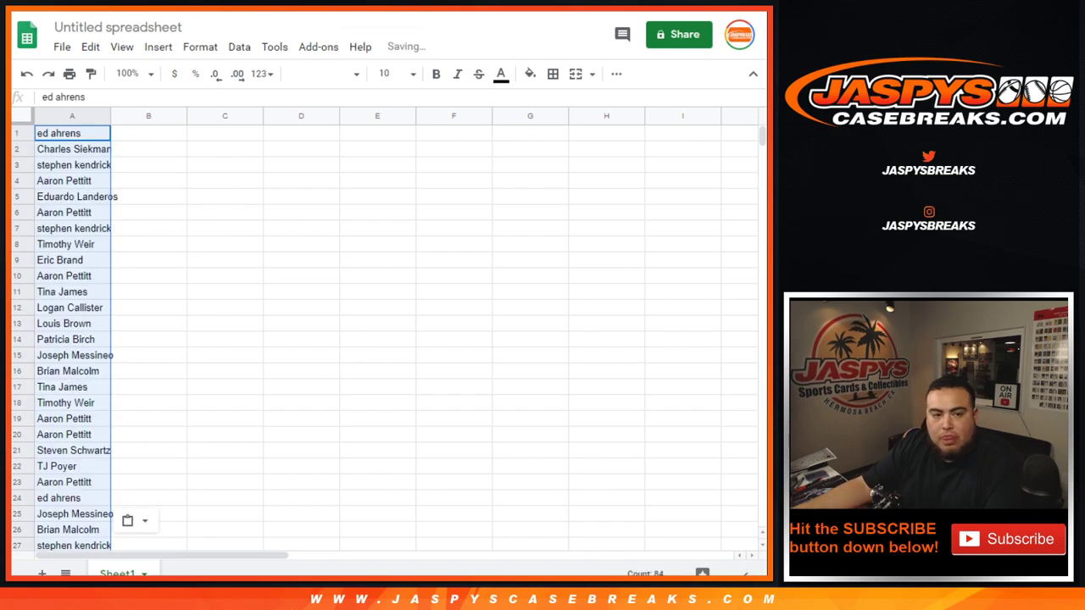
# - Switch to the RANDOM.ORG List Randomizer form holding the baseball player names and randomize that list seven times
pyautogui.hotkey('ctrl', 'Tab')
pyautogui.hotkey('ctrl', 'Tab')
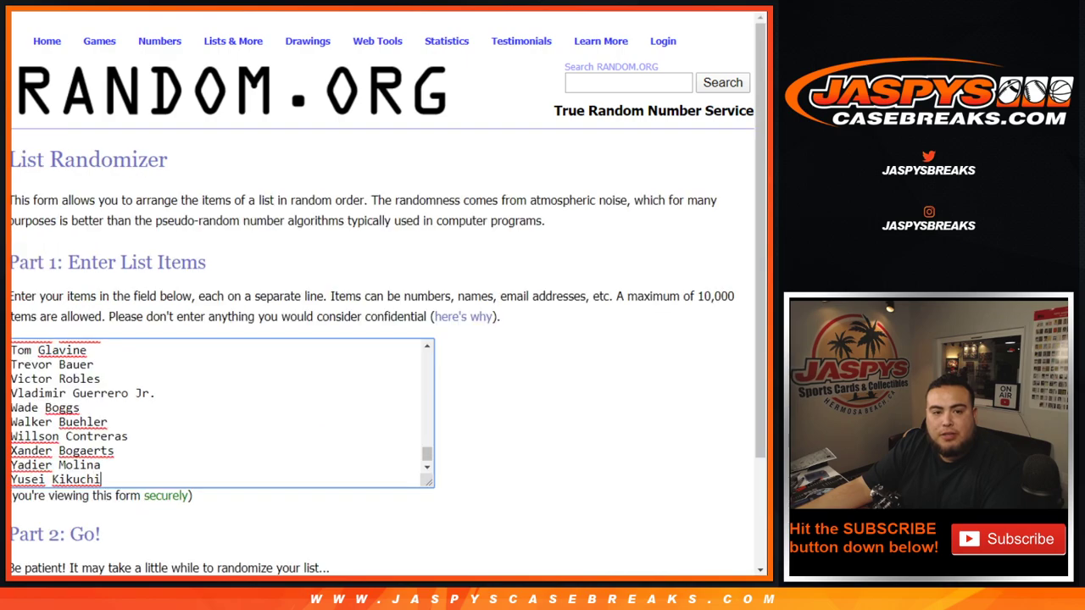
pyautogui.scroll(-3, 543, 382)
pyautogui.click(46, 464)
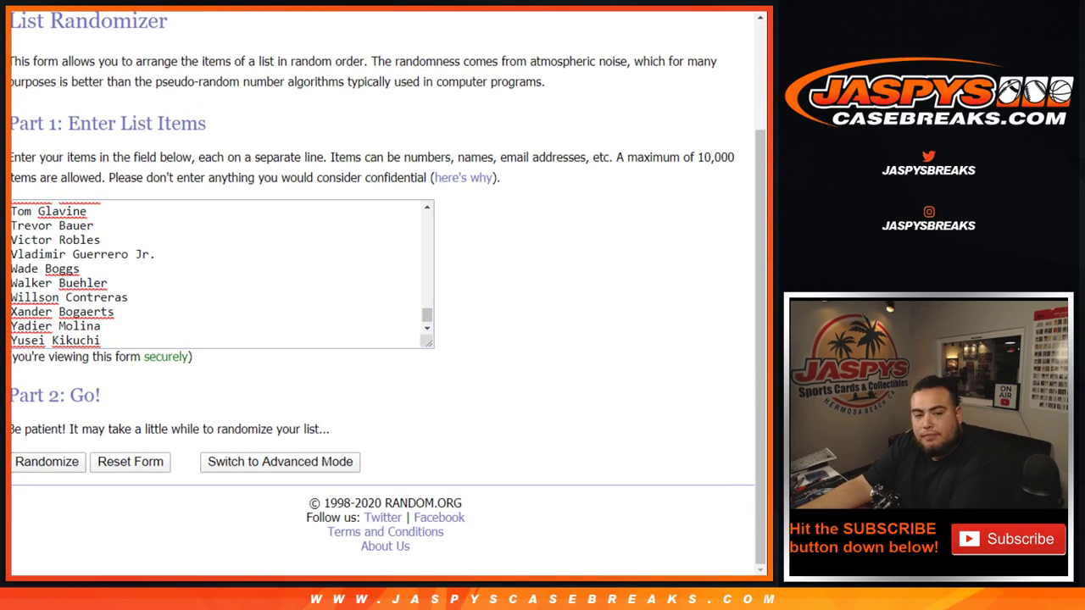
pyautogui.click(32, 462)
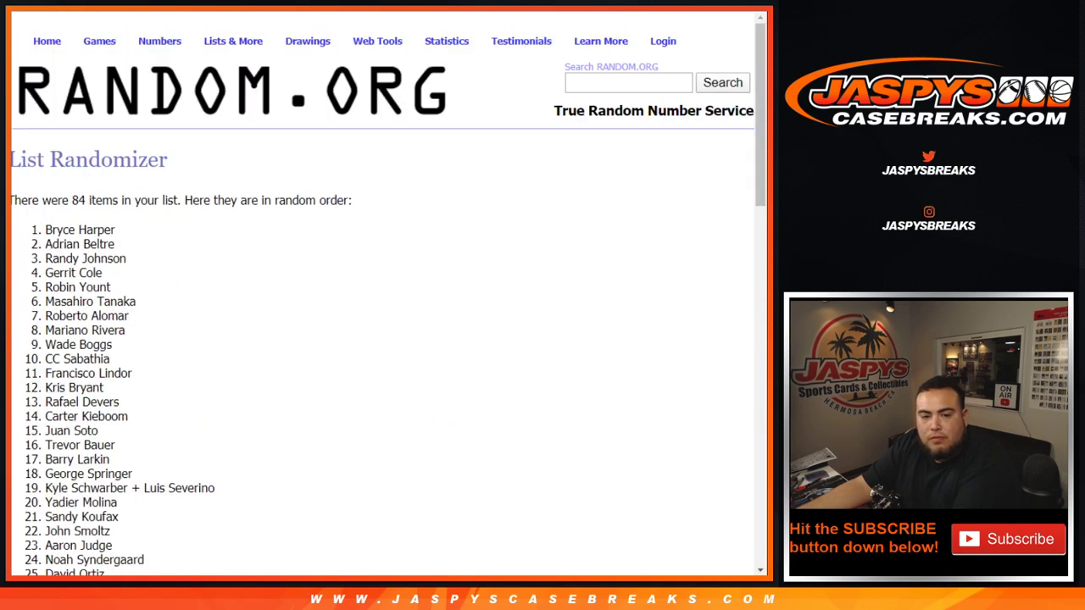
pyautogui.click(32, 462)
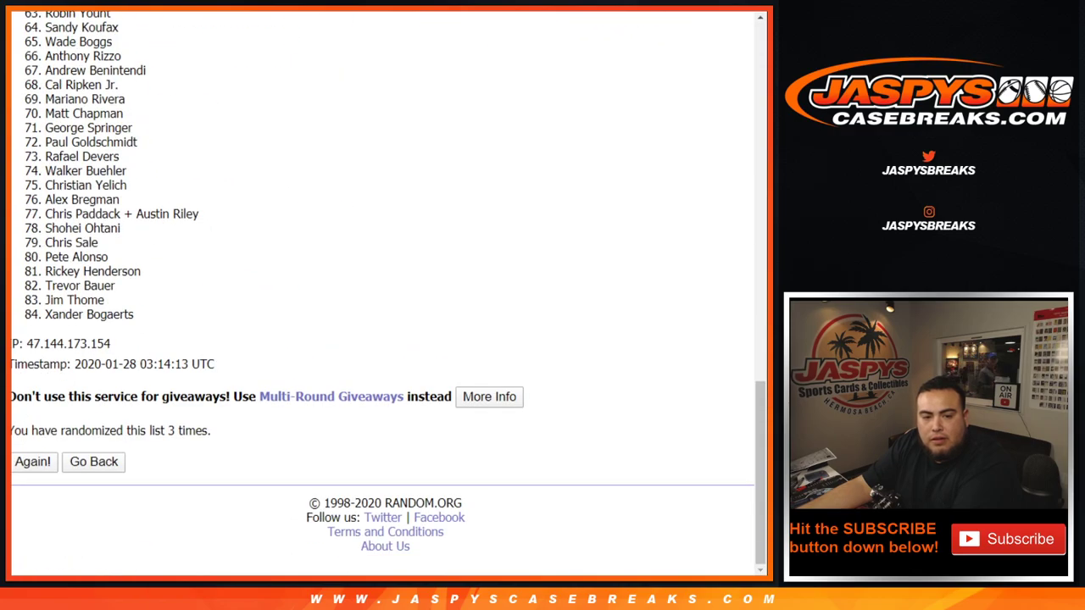
pyautogui.click(33, 462)
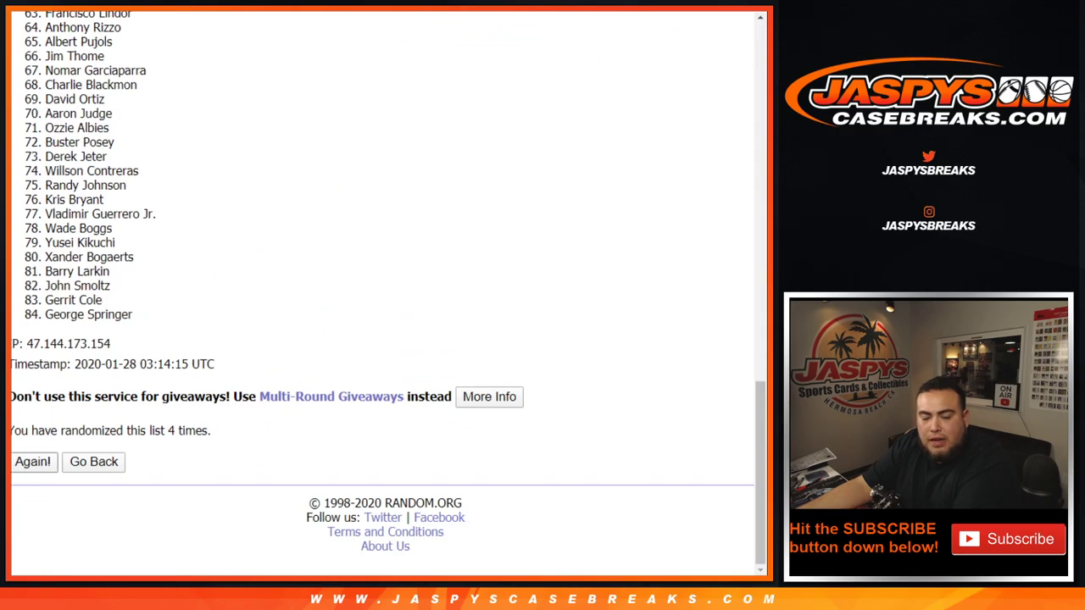
pyautogui.scroll(15, 381, 288)
pyautogui.click(32, 462)
pyautogui.scroll(-15, 32, 462)
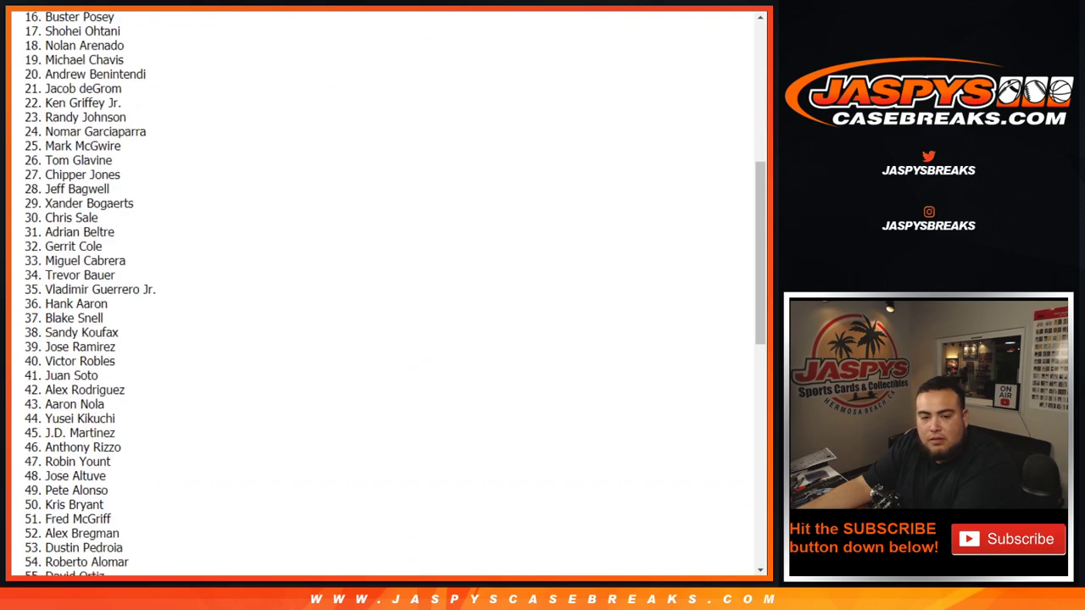
pyautogui.press('Return')
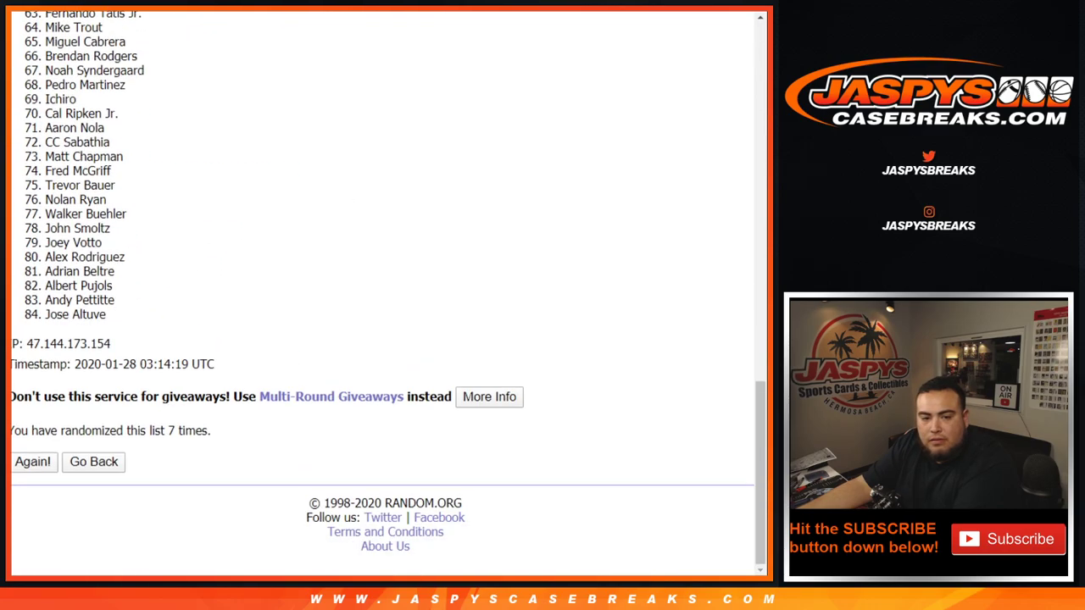
# - Copy the whole shuffled player list and paste it into the new spreadsheet starting at cell B1
pyautogui.scroll(7, 382, 289)
pyautogui.scroll(5, 382, 289)
pyautogui.moveTo(45, 228); pyautogui.dragTo(107, 316)
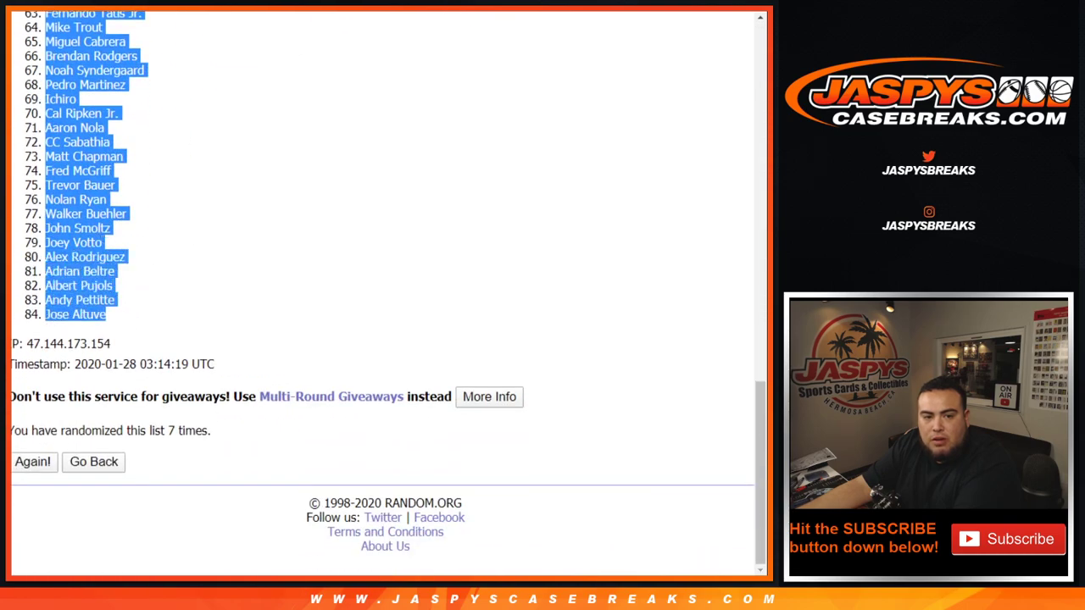
pyautogui.hotkey('ctrl', 'Tab')
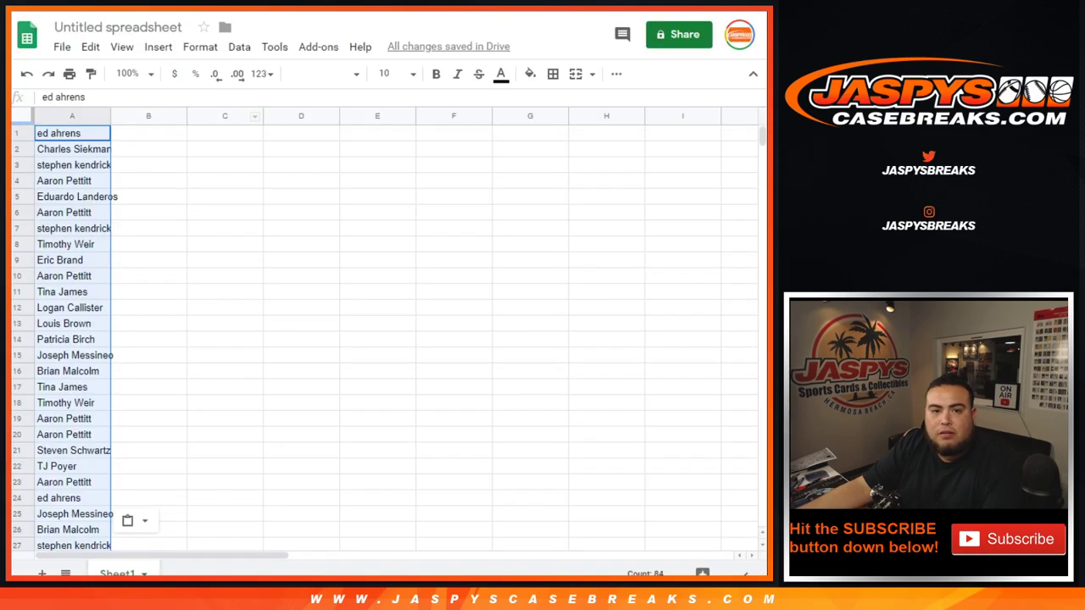
pyautogui.click(149, 133)
pyautogui.hotkey('ctrl', 'v')
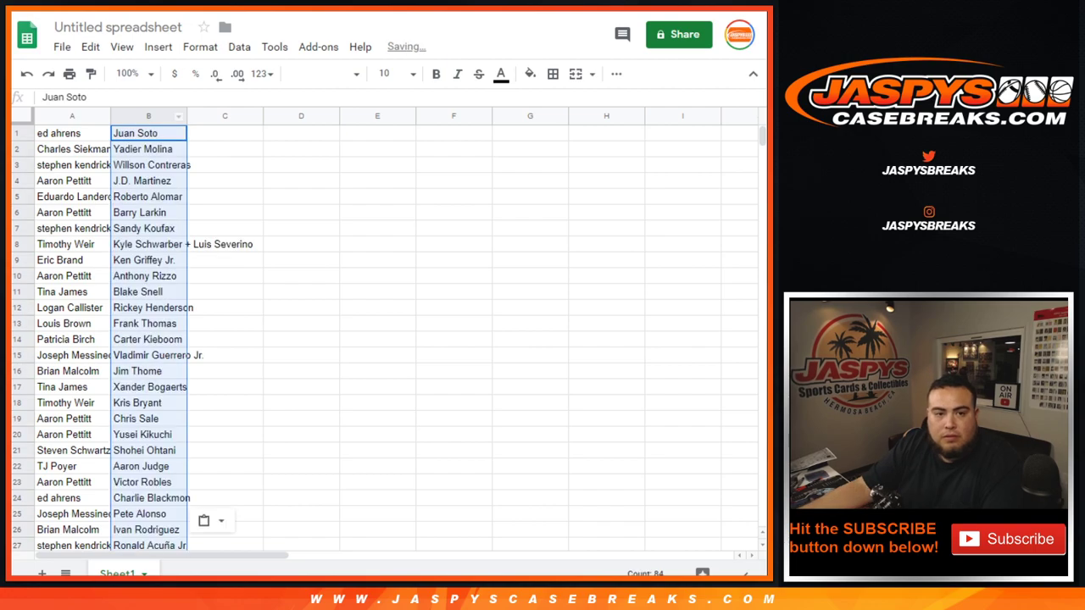
# - Set the font size of the whole sheet to 14 and widen columns A and B to fit the names
pyautogui.click(22, 117)
pyautogui.click(413, 74)
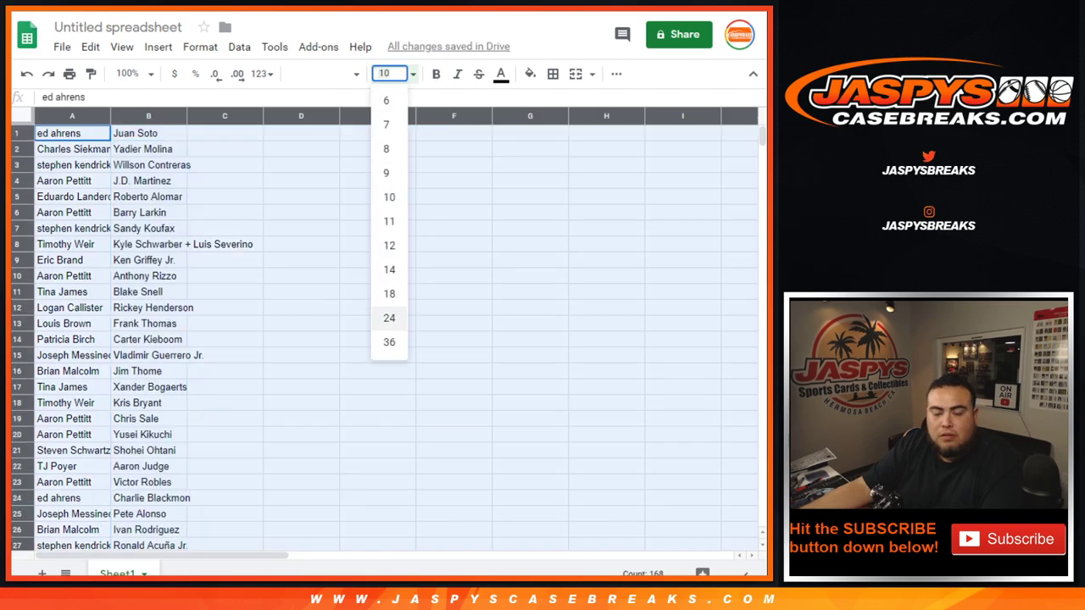
pyautogui.click(389, 270)
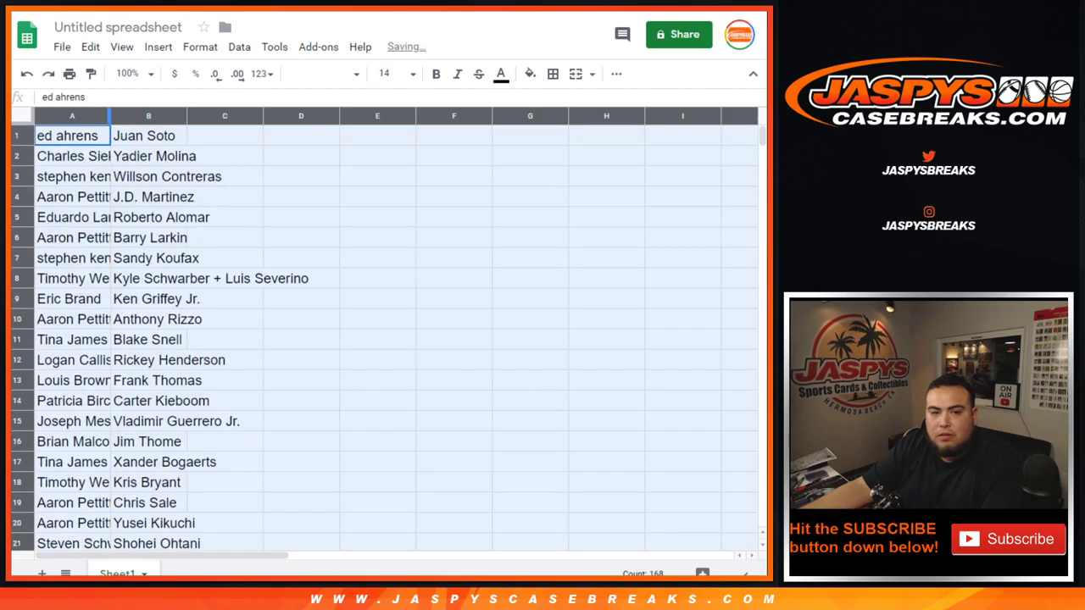
pyautogui.doubleClick(111, 115)
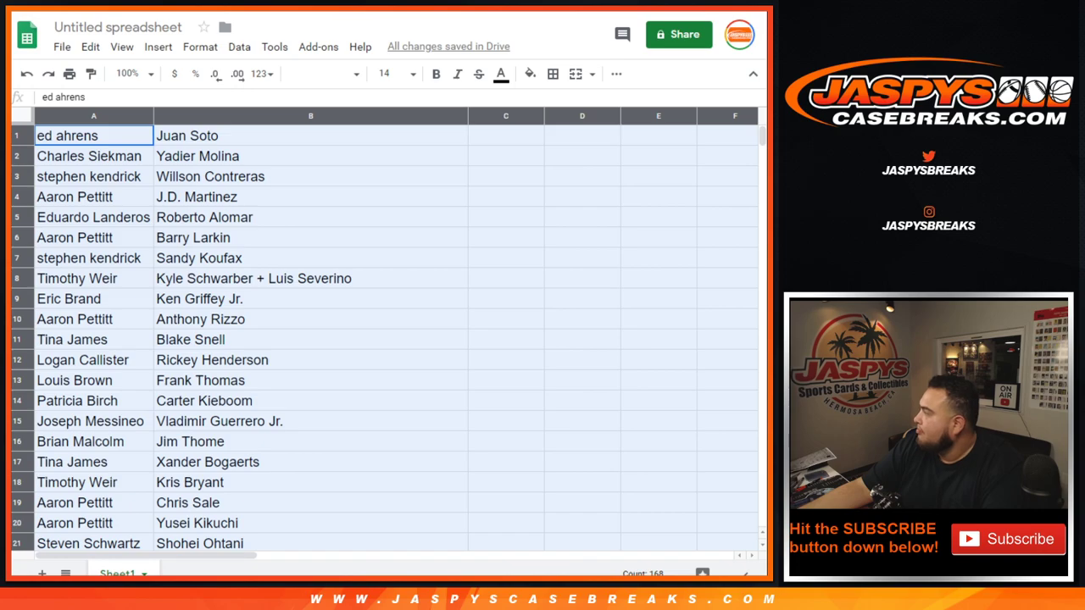
# - Review all the participant and player pairings from row 1 down to row 84, and return to the start of the list
pyautogui.scroll(-1, 386, 337)
pyautogui.scroll(-1, 386, 336)
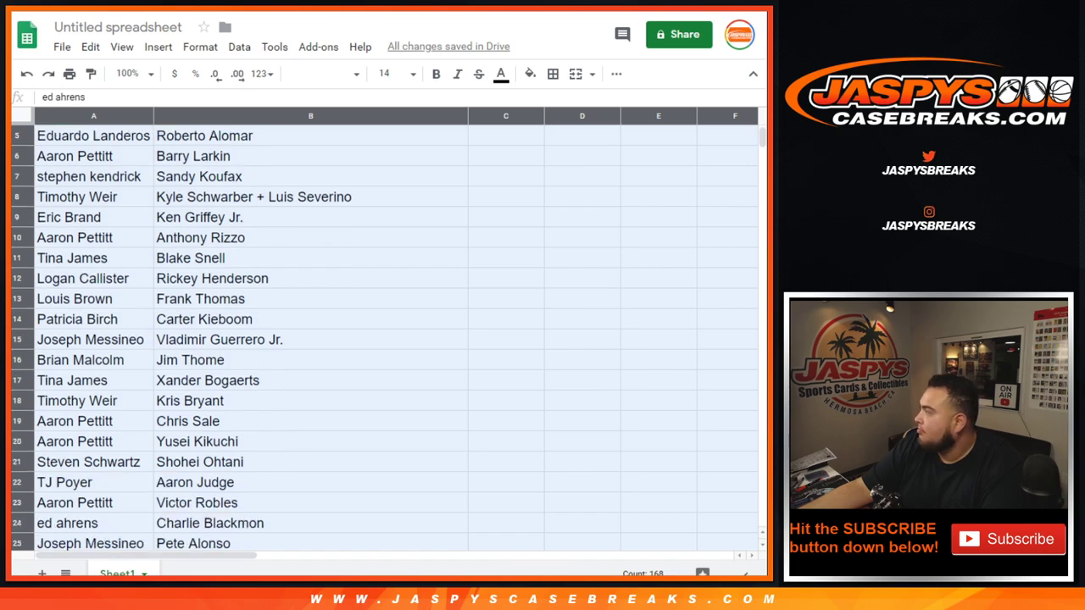
pyautogui.scroll(-5, 386, 336)
pyautogui.scroll(-7, 386, 337)
pyautogui.scroll(-8, 386, 337)
pyautogui.scroll(-6, 386, 337)
pyautogui.scroll(-7, 385, 337)
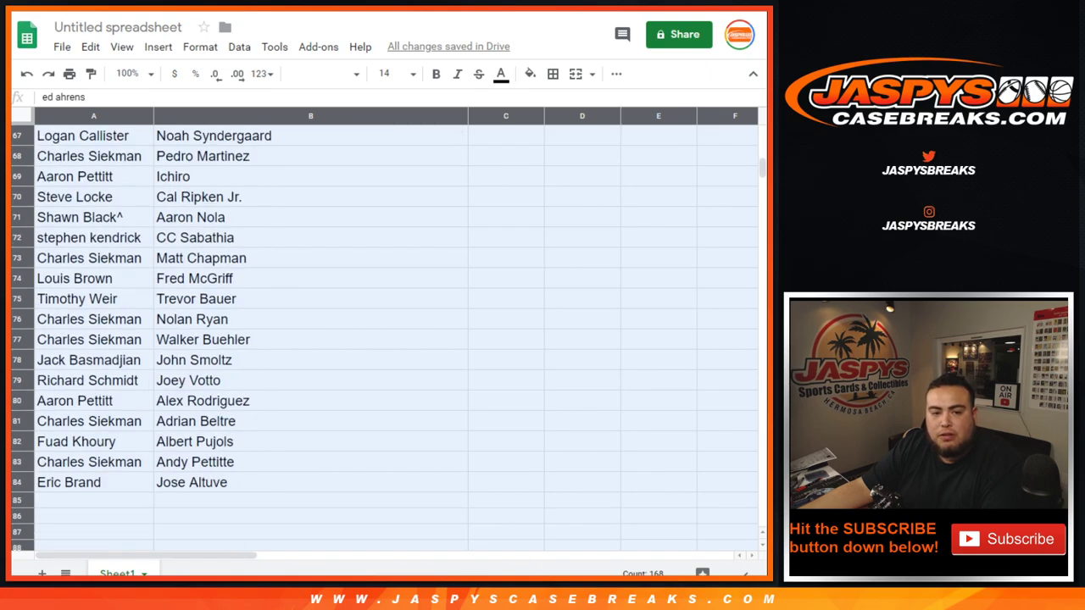
pyautogui.scroll(20, 386, 337)
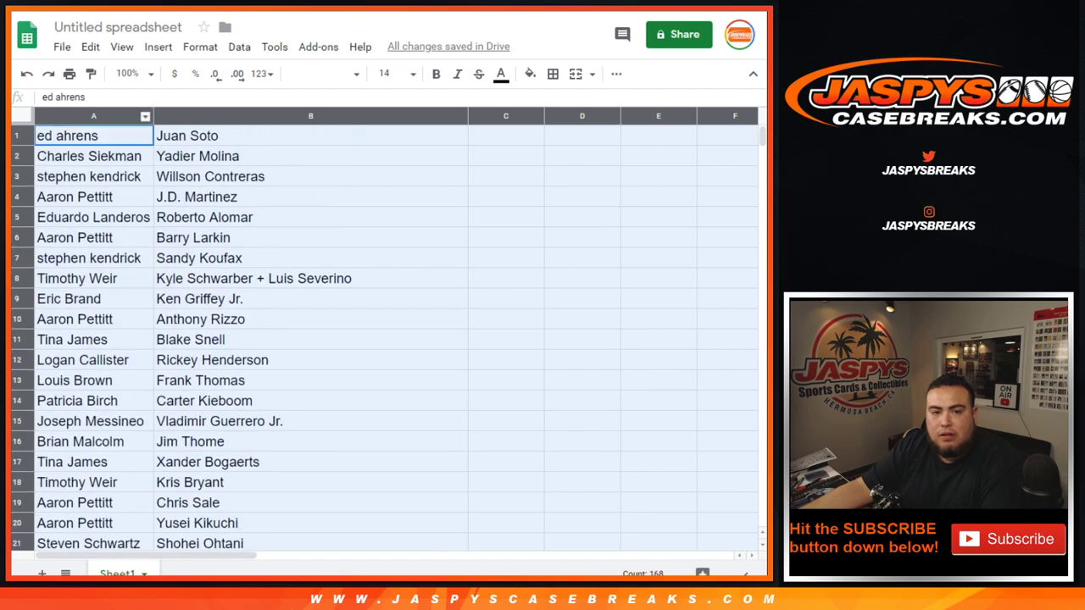
# - Sort the sheet by column A from A to Z so each participant's players are grouped together
pyautogui.rightClick(144, 116)
pyautogui.click(94, 197)
pyautogui.rightClick(149, 116)
pyautogui.click(210, 396)
# - Review the sorted pairings in rows 1 to 30, highlighting each participant's block of players in columns A and B
pyautogui.moveTo(85, 135); pyautogui.dragTo(297, 319)
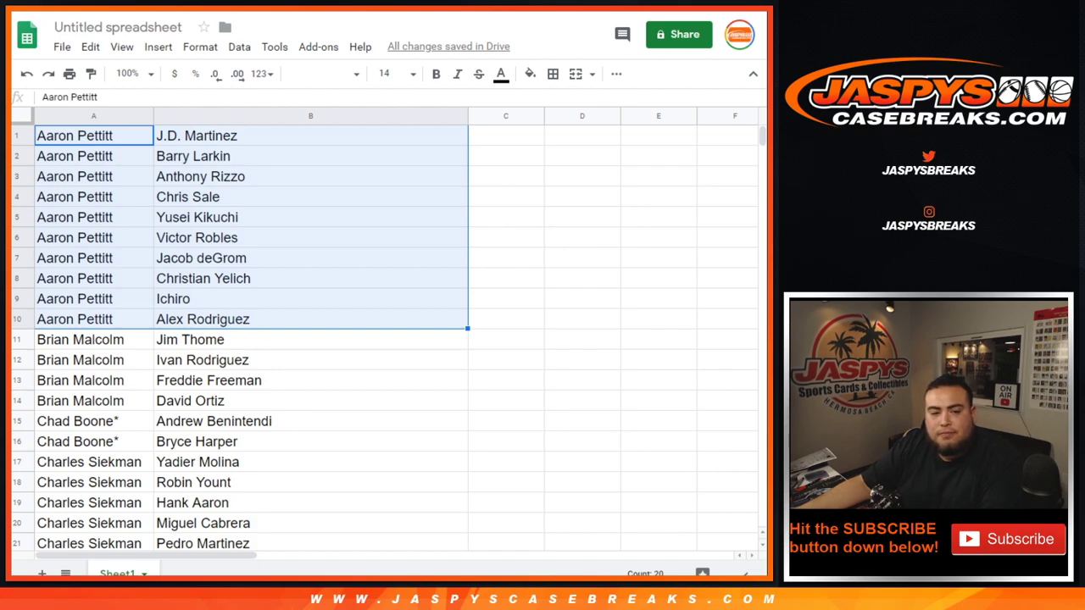
pyautogui.moveTo(85, 340); pyautogui.dragTo(220, 401)
pyautogui.scroll(-1, 220, 401)
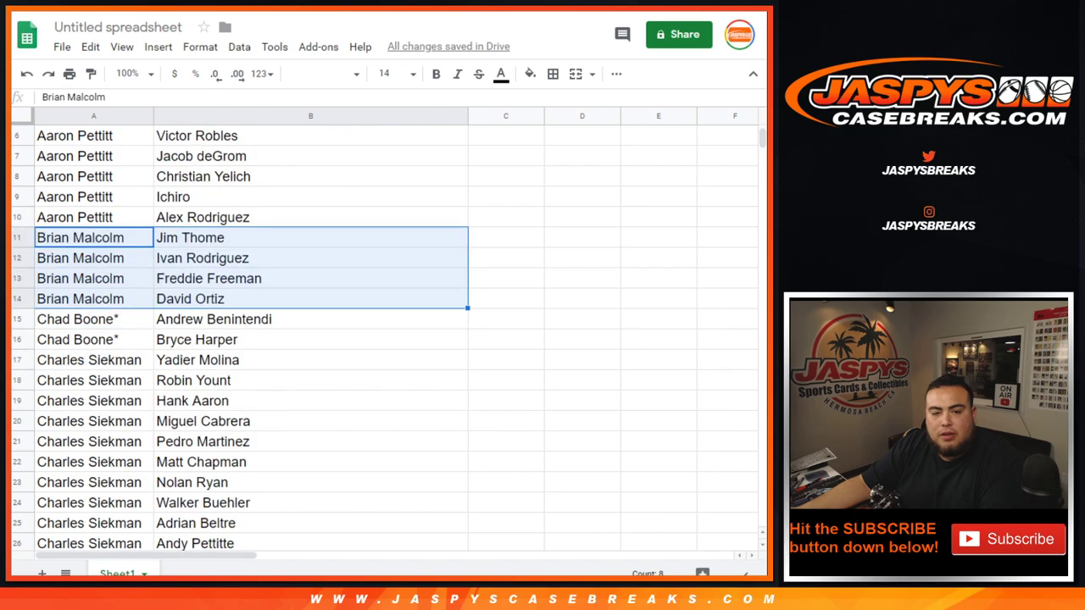
pyautogui.scroll(-1, 254, 340)
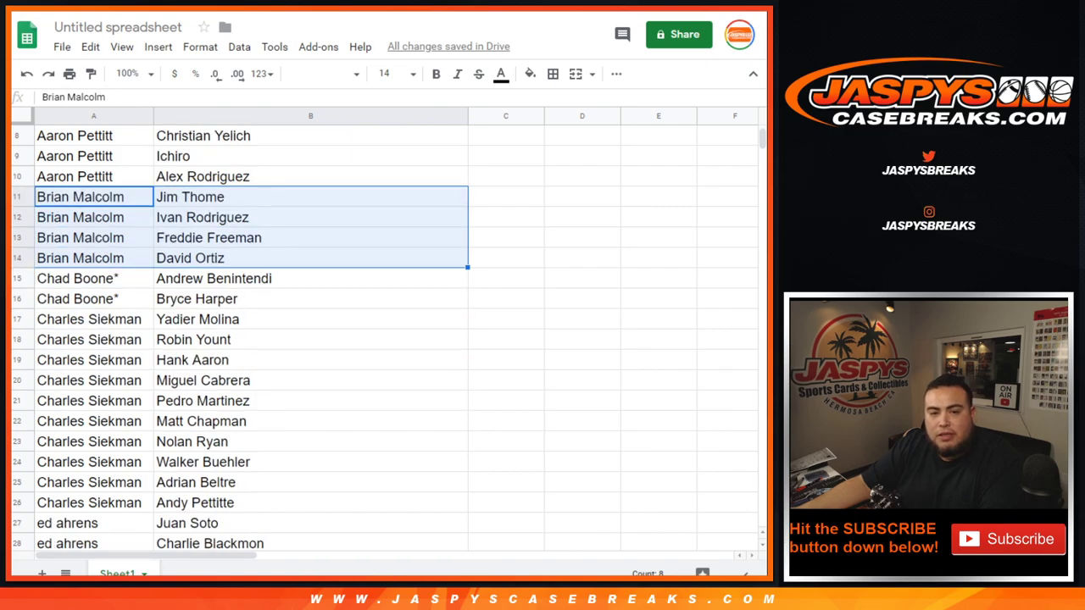
pyautogui.moveTo(93, 279); pyautogui.dragTo(221, 299)
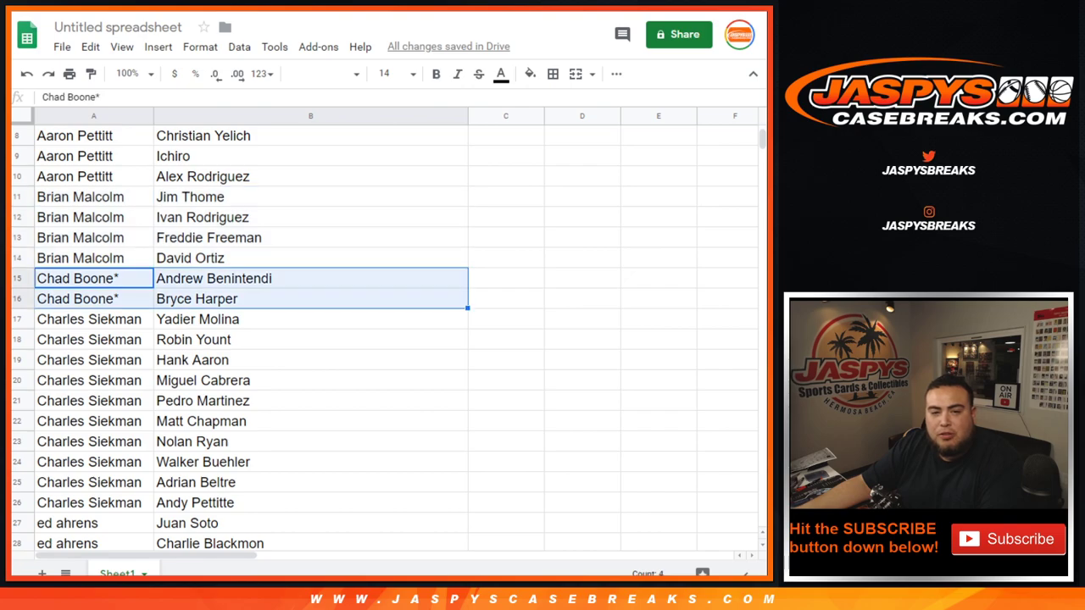
pyautogui.scroll(-3, 254, 339)
pyautogui.moveTo(81, 177); pyautogui.dragTo(237, 360)
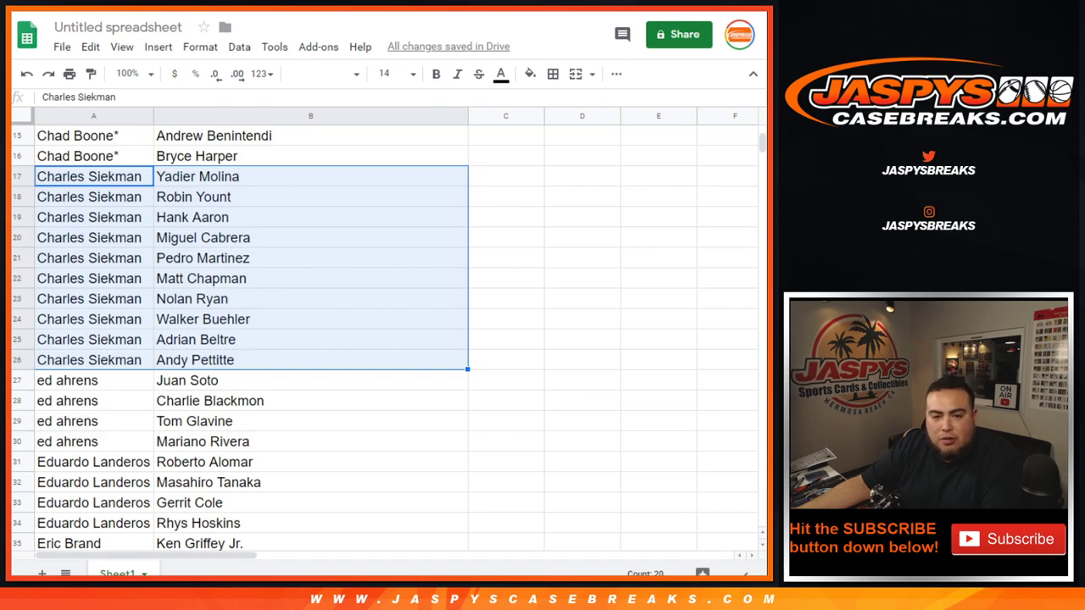
pyautogui.scroll(-2, 238, 339)
pyautogui.moveTo(80, 279); pyautogui.dragTo(238, 340)
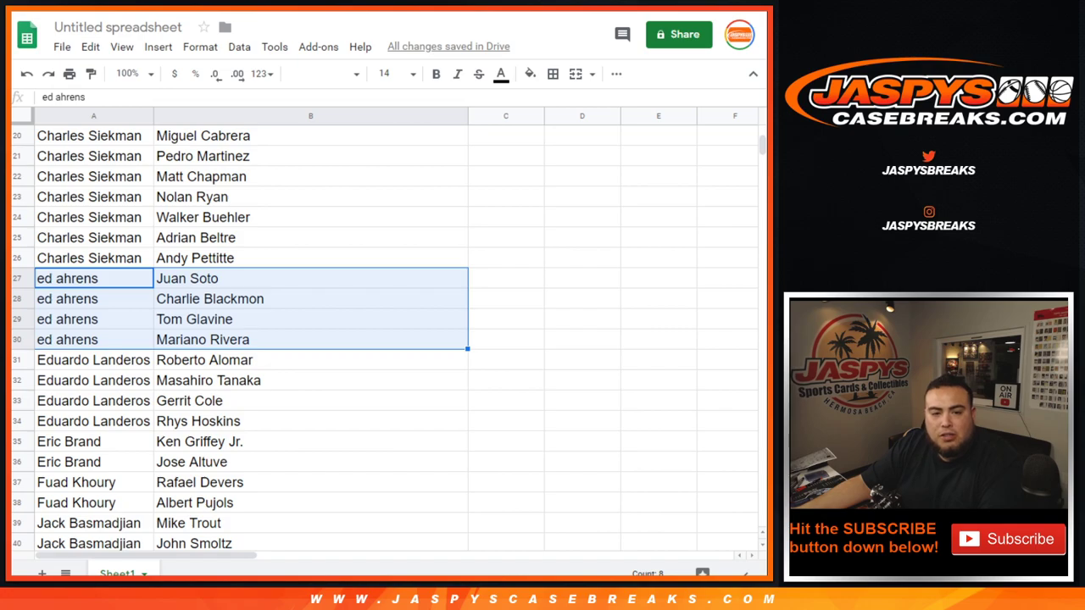
# - Go through rows 31 to 46 by highlighting one participant's group of assigned players at a time
pyautogui.scroll(-2, 254, 339)
pyautogui.moveTo(93, 258); pyautogui.dragTo(237, 320)
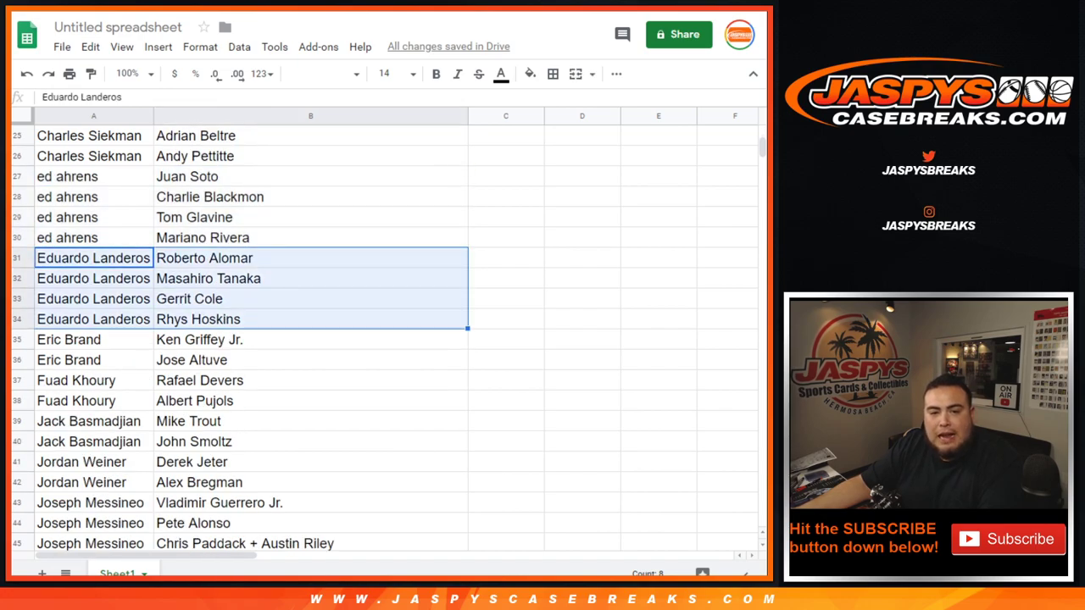
pyautogui.scroll(-1, 242, 340)
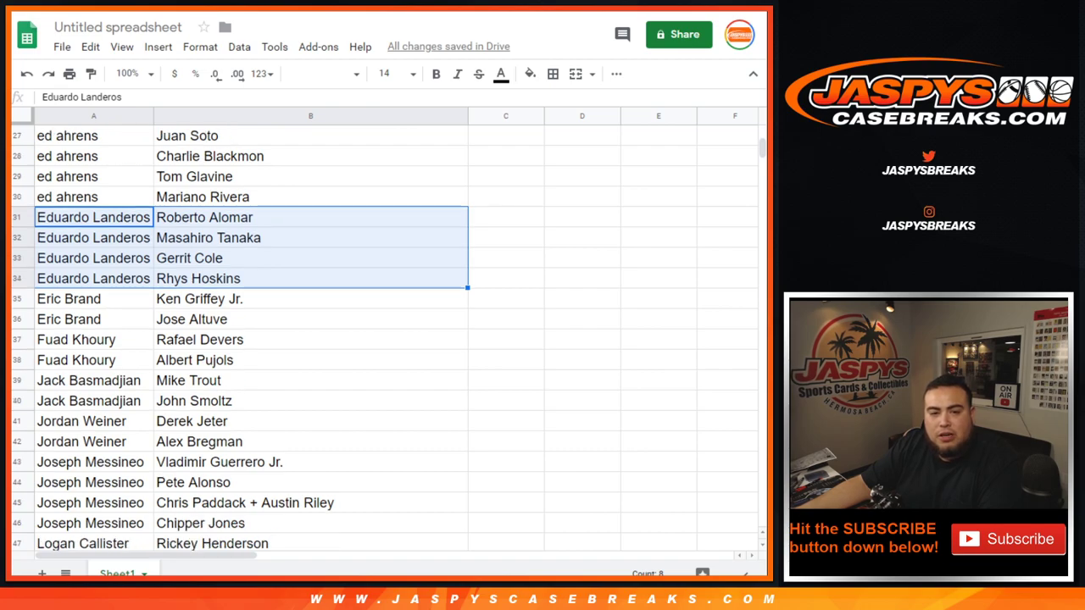
pyautogui.moveTo(93, 299); pyautogui.dragTo(238, 319)
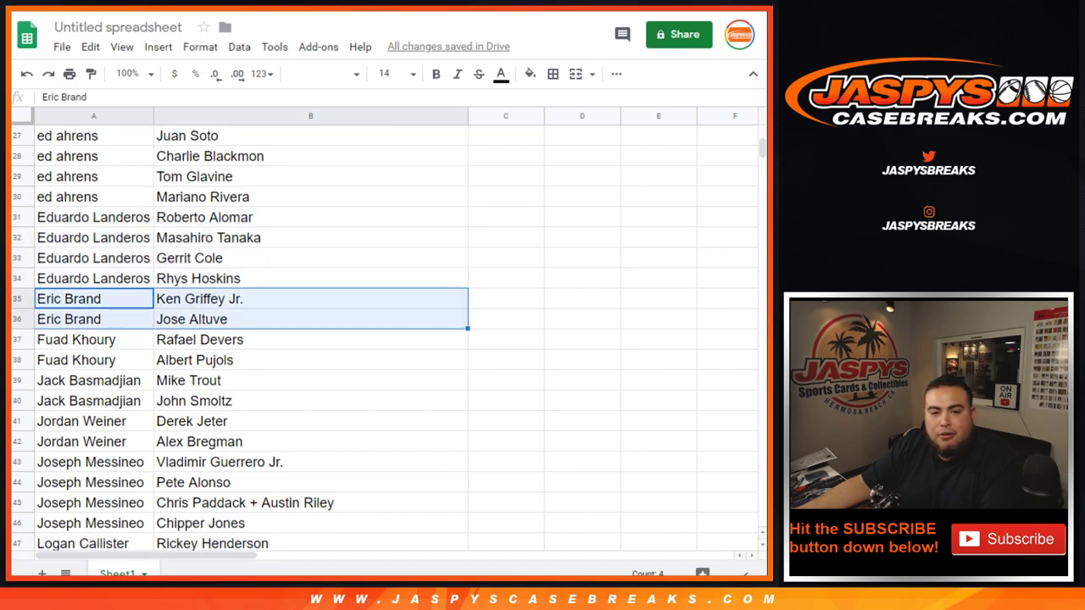
pyautogui.scroll(-2, 238, 318)
pyautogui.moveTo(93, 238); pyautogui.dragTo(237, 258)
pyautogui.scroll(-2, 237, 258)
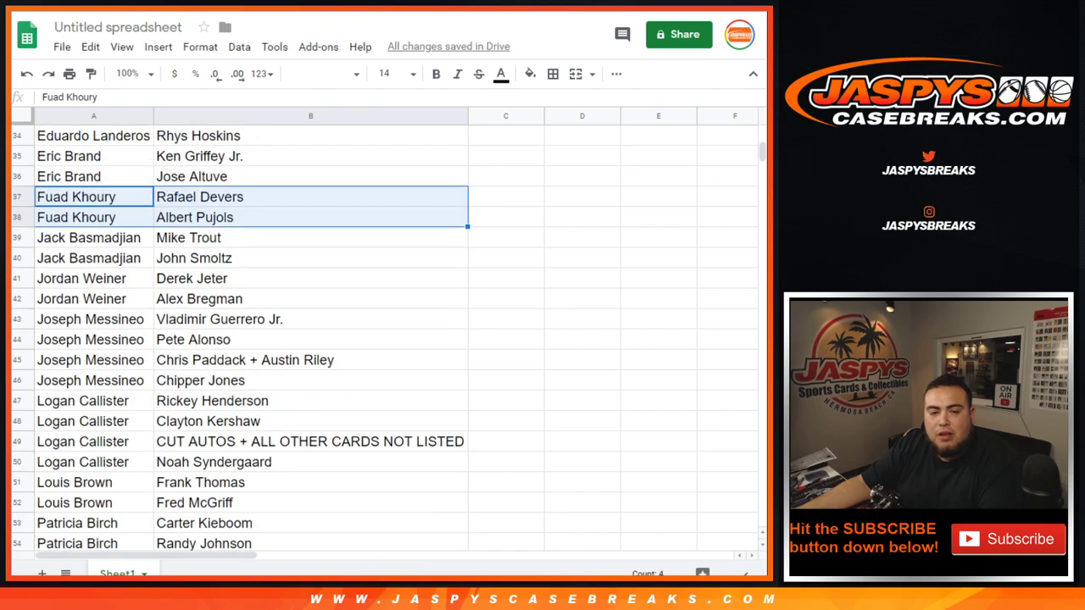
pyautogui.moveTo(93, 176); pyautogui.dragTo(237, 197)
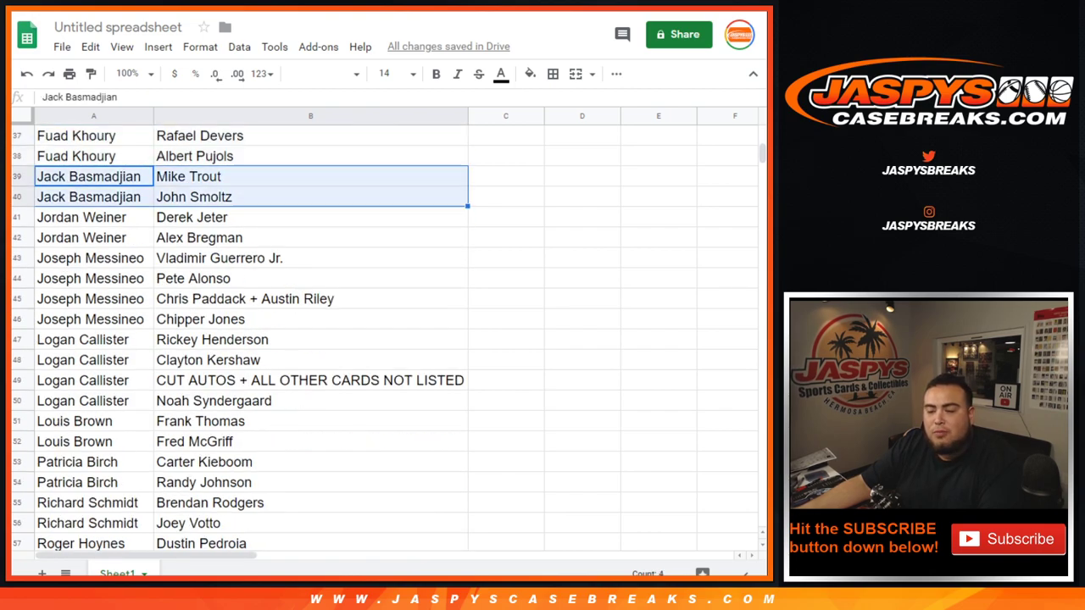
pyautogui.scroll(-1, 241, 339)
pyautogui.moveTo(93, 176); pyautogui.dragTo(238, 197)
pyautogui.moveTo(93, 218); pyautogui.dragTo(237, 278)
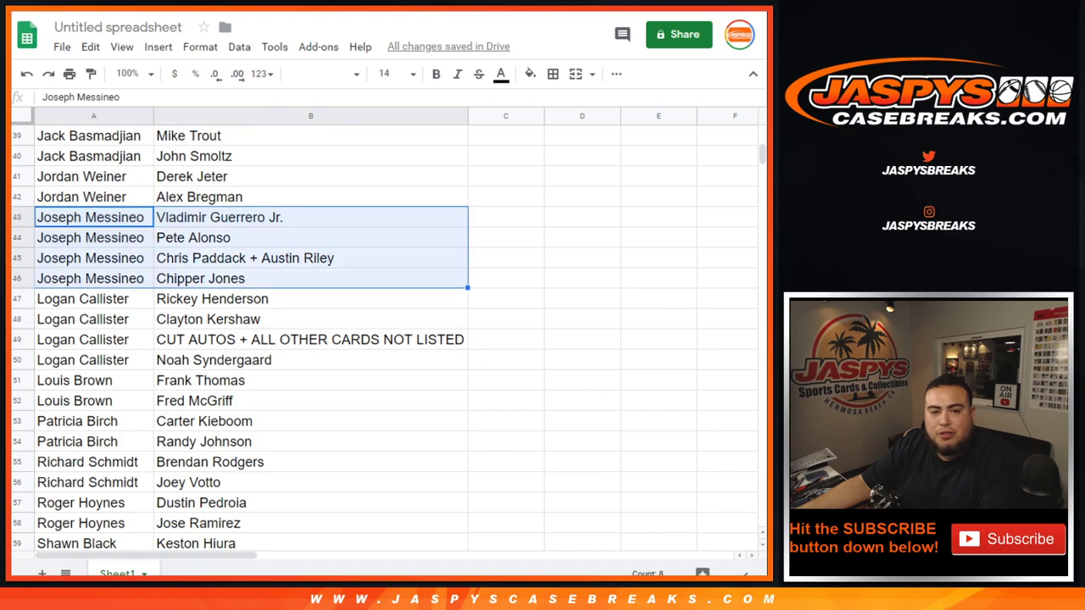
# - Continue reviewing the pairings in rows 47 to 64, highlighting the names and players for each participant
pyautogui.scroll(-1, 237, 278)
pyautogui.moveTo(93, 258); pyautogui.dragTo(238, 318)
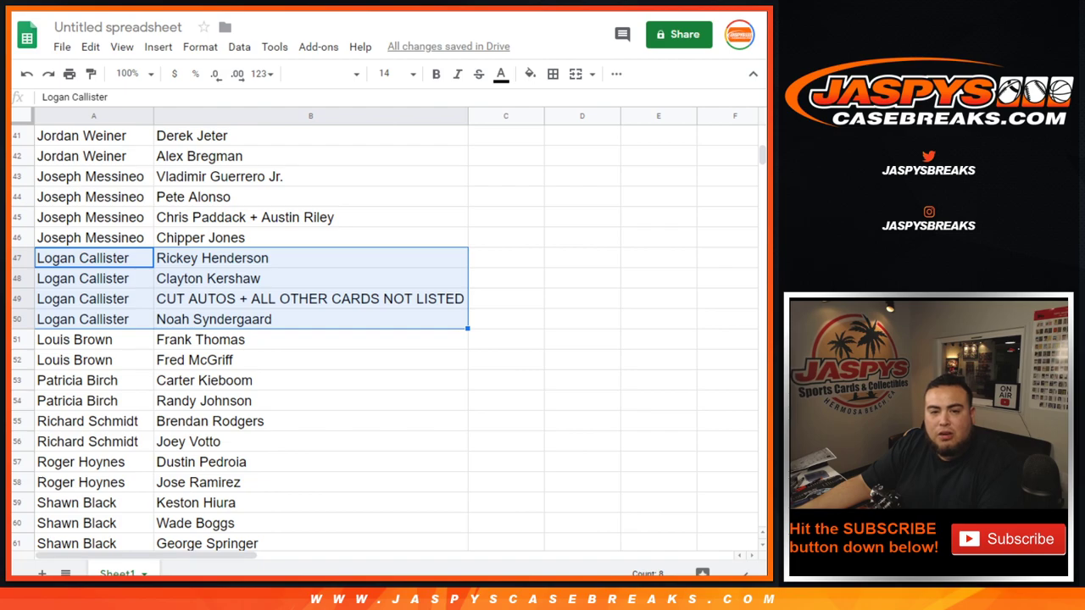
pyautogui.scroll(-2, 381, 339)
pyautogui.moveTo(93, 237); pyautogui.dragTo(237, 257)
pyautogui.moveTo(93, 278); pyautogui.dragTo(238, 298)
pyautogui.moveTo(94, 319); pyautogui.dragTo(237, 339)
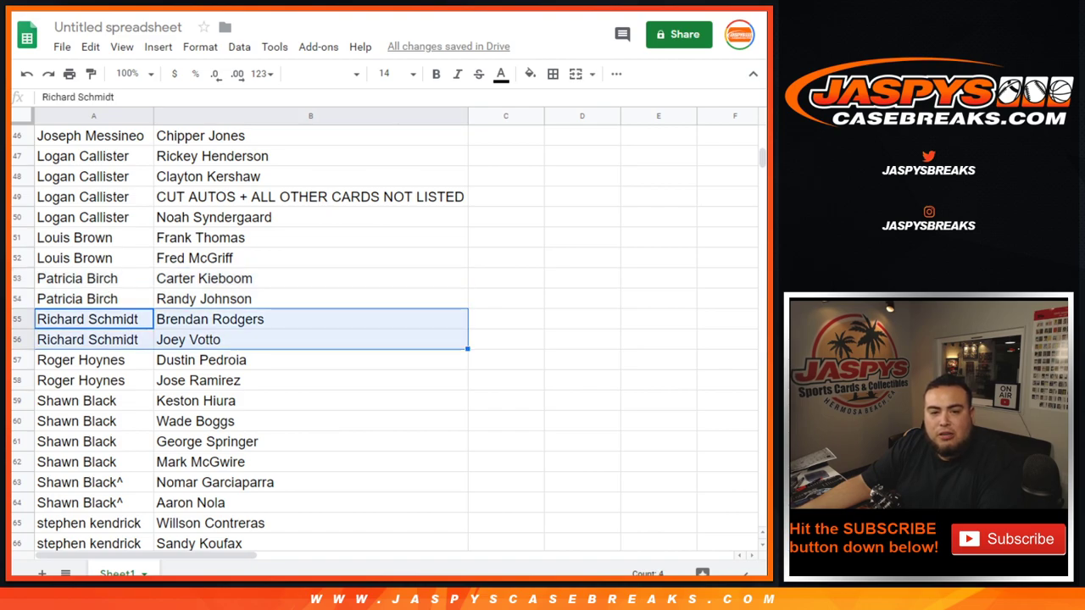
pyautogui.scroll(-1, 238, 340)
pyautogui.moveTo(93, 257); pyautogui.dragTo(237, 278)
pyautogui.moveTo(93, 299); pyautogui.dragTo(237, 400)
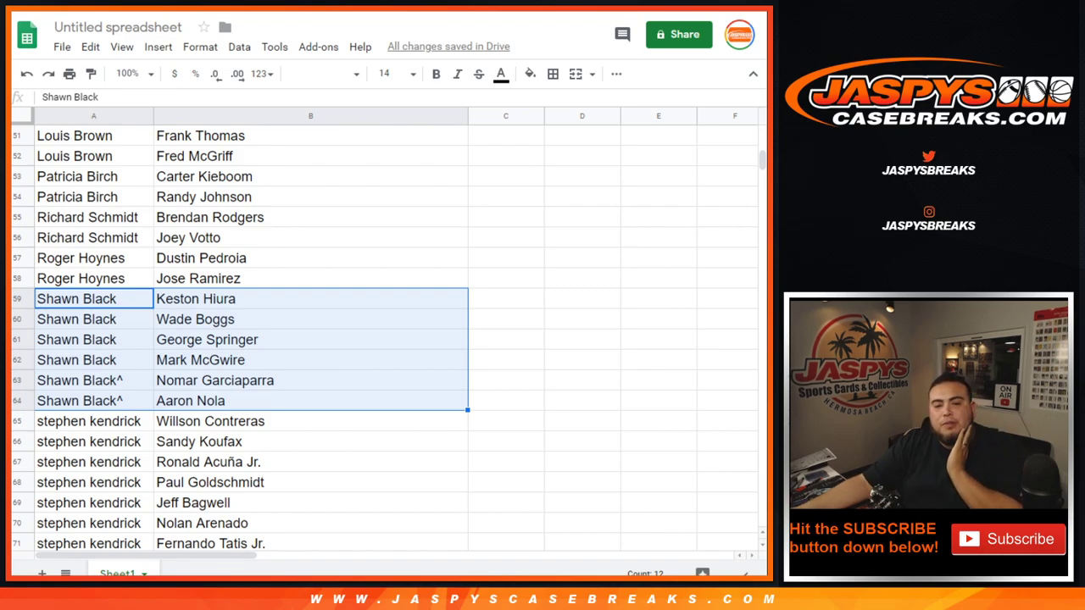
# - Review the remaining participant groups in rows 65 to 84, highlighting each block through the end of the list
pyautogui.scroll(-1, 390, 339)
pyautogui.scroll(-1, 310, 339)
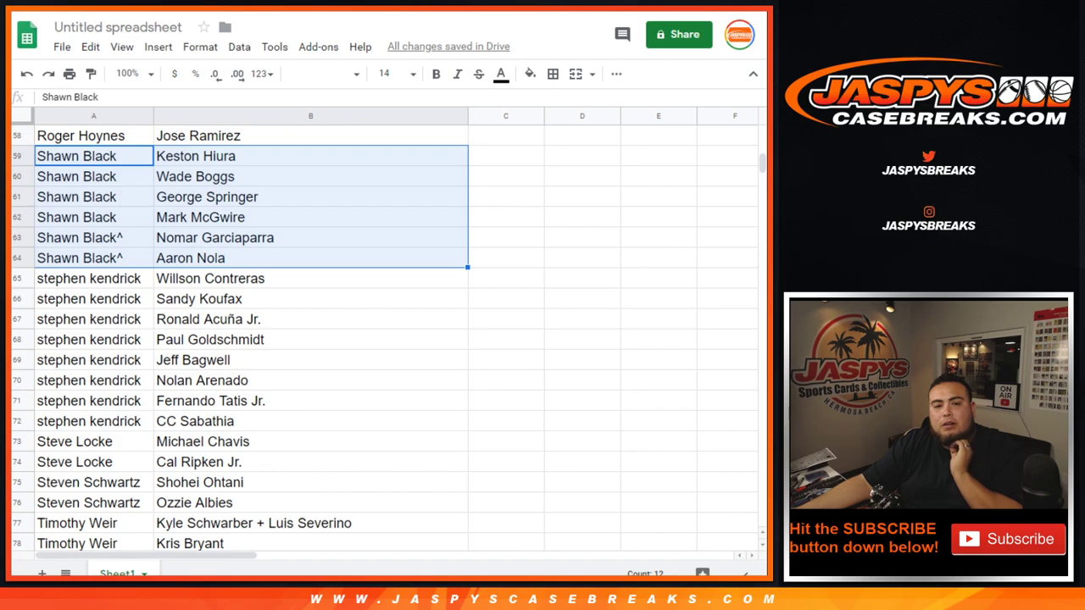
pyautogui.click(93, 278)
pyautogui.moveTo(93, 278); pyautogui.dragTo(381, 421)
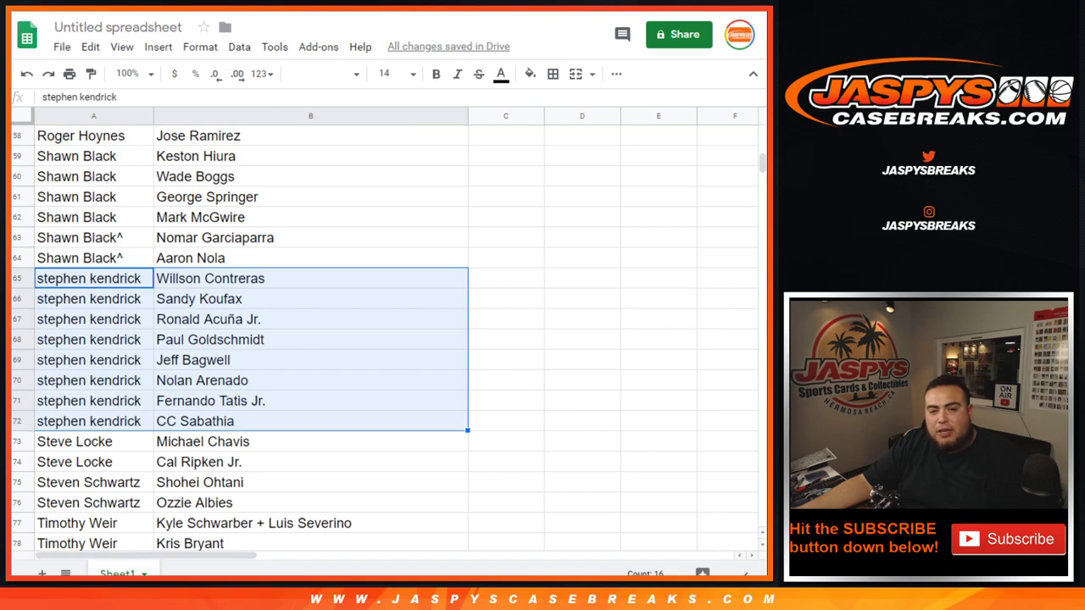
pyautogui.scroll(-4, 390, 339)
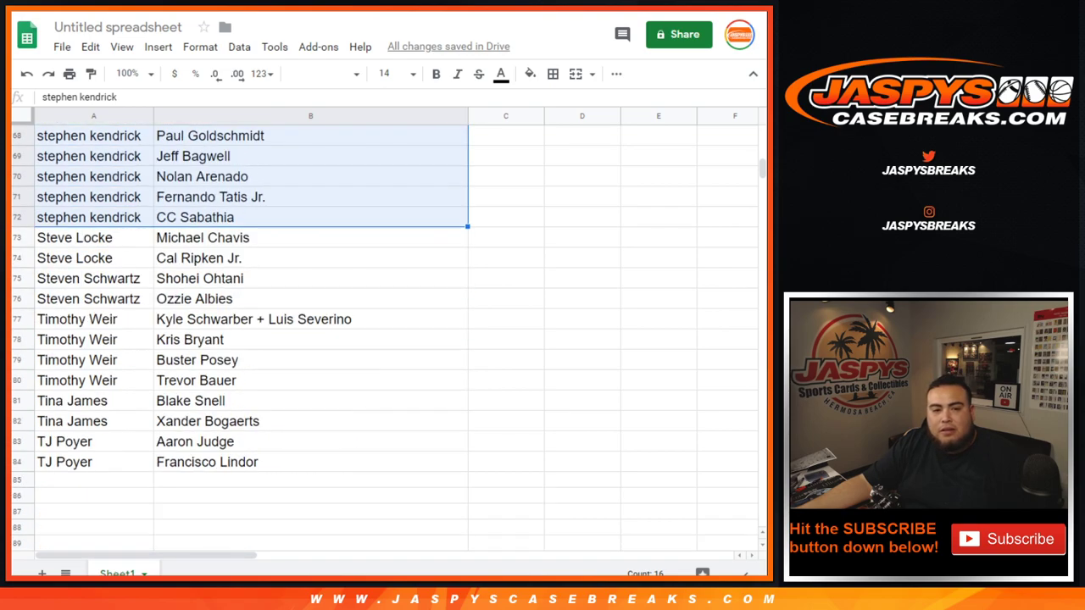
pyautogui.moveTo(94, 239); pyautogui.dragTo(310, 258)
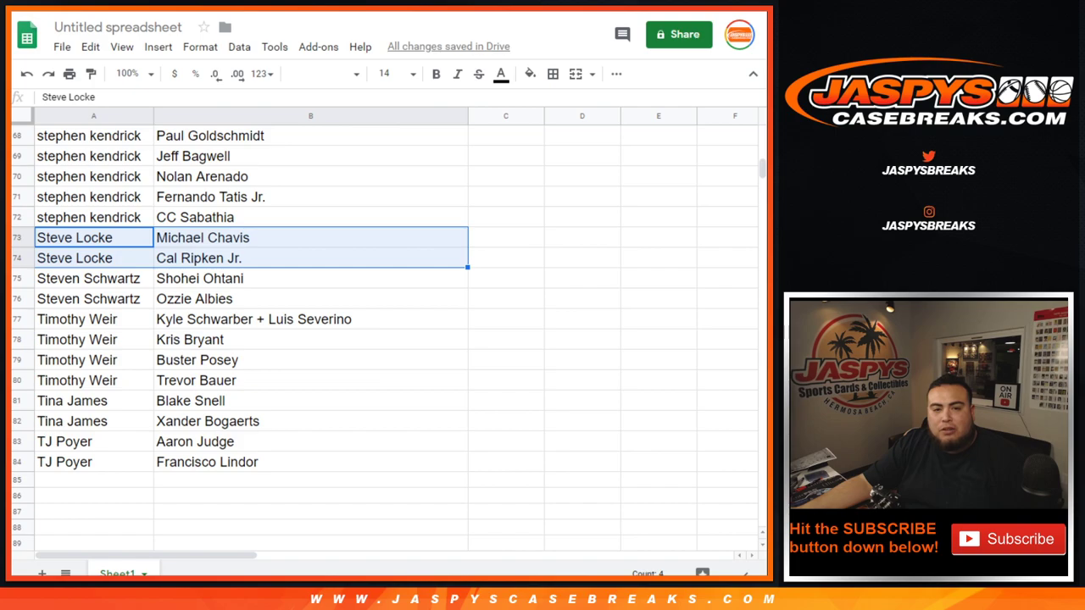
pyautogui.moveTo(94, 279); pyautogui.dragTo(310, 300)
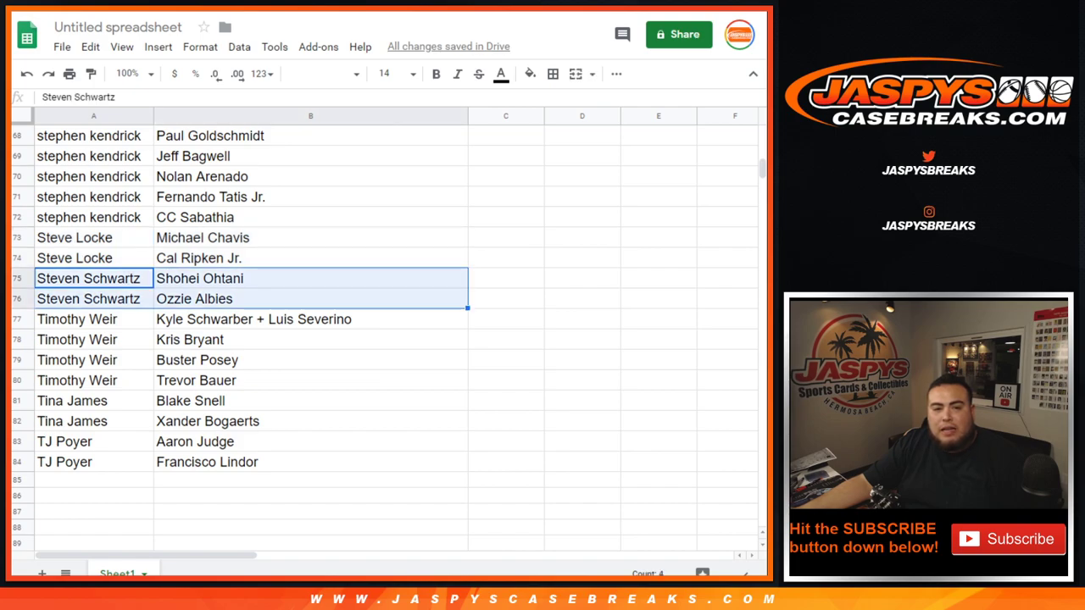
pyautogui.moveTo(94, 320); pyautogui.dragTo(310, 380)
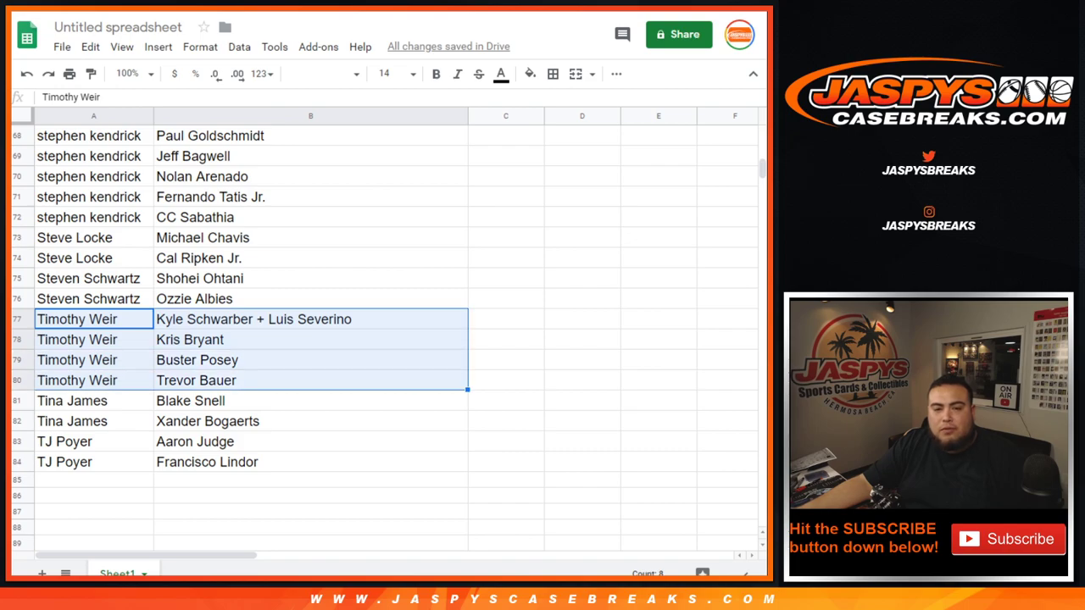
pyautogui.scroll(-2, 381, 339)
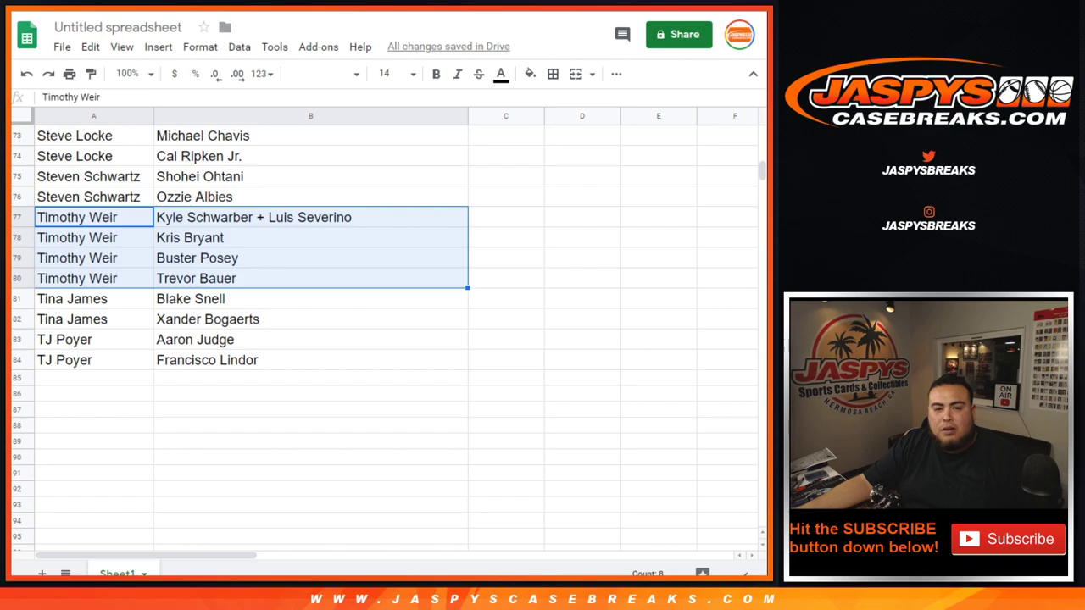
pyautogui.moveTo(93, 299); pyautogui.dragTo(310, 320)
pyautogui.moveTo(94, 340); pyautogui.dragTo(310, 360)
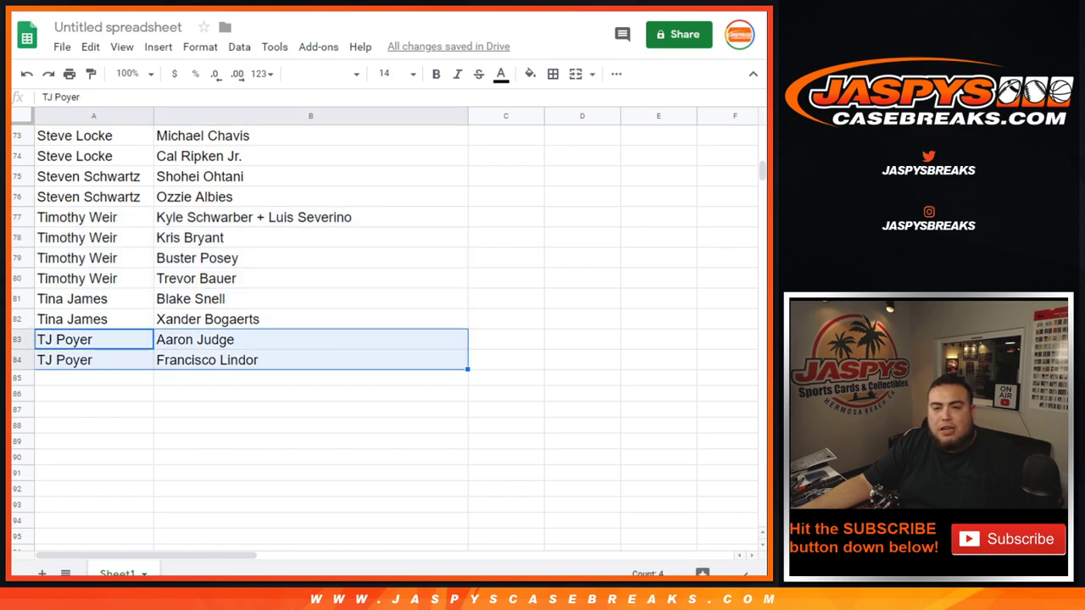
pyautogui.click(679, 34)
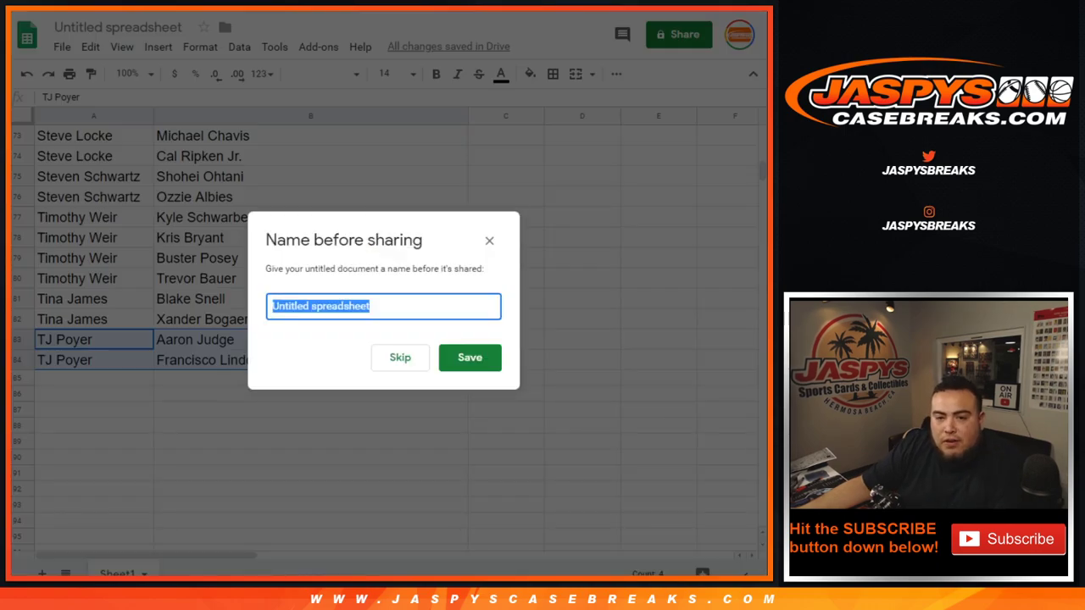
pyautogui.click(489, 240)
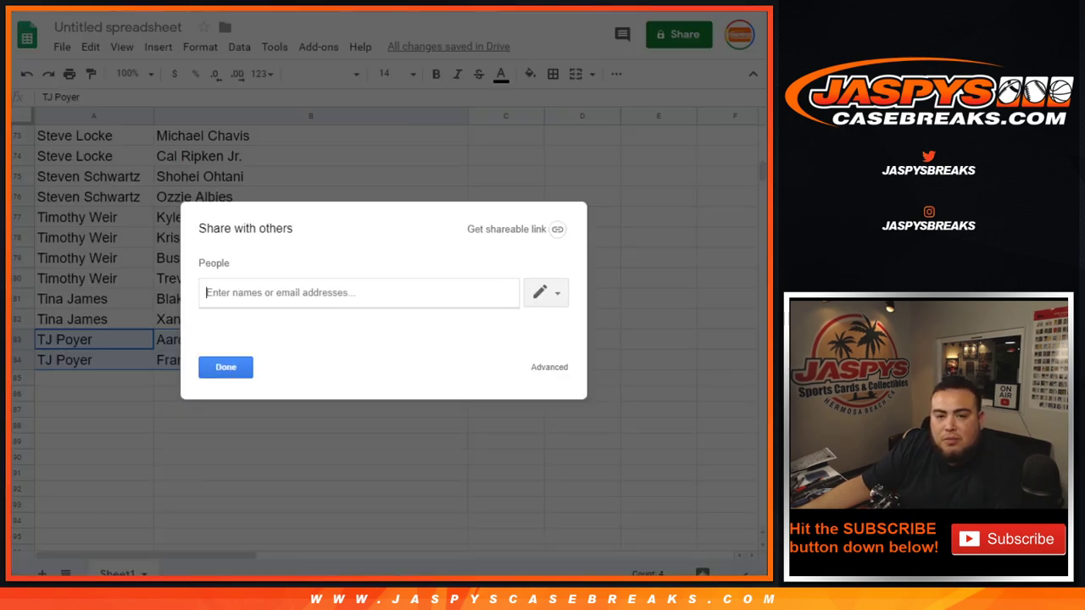
pyautogui.click(225, 367)
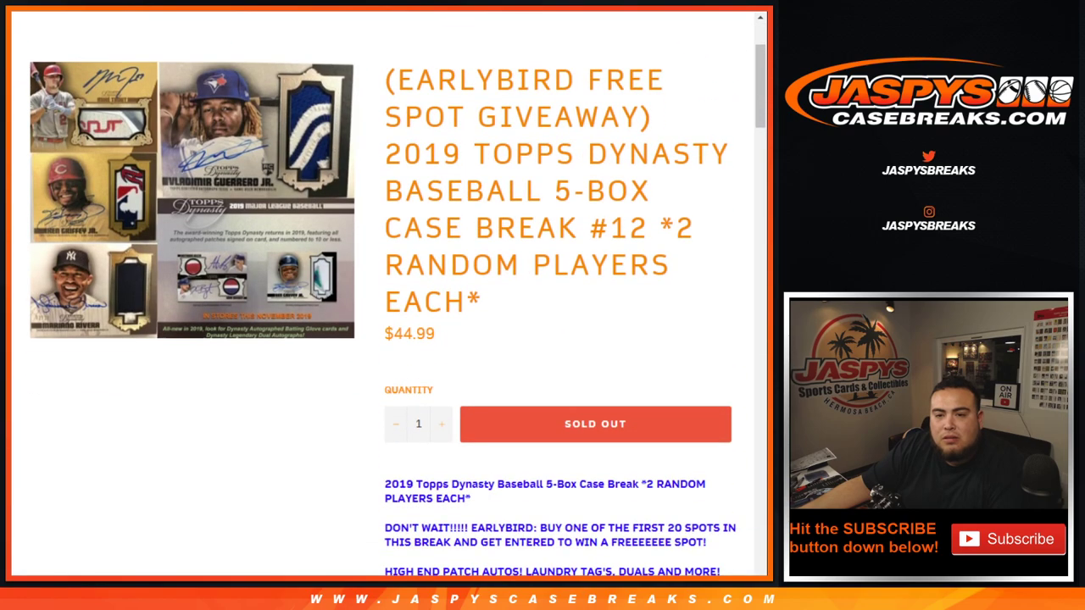
# - Rename the spreadsheet "MON. 1/127 - 2019 TOPPS DYNASTY BASEBALL 5-BOX CASE BREAK #12 *2 RANDOM PLAYERS EACH*", using the break title copied from the product page
pyautogui.moveTo(386, 154); pyautogui.dragTo(483, 304)
pyautogui.hotkey('ctrl', 'c')
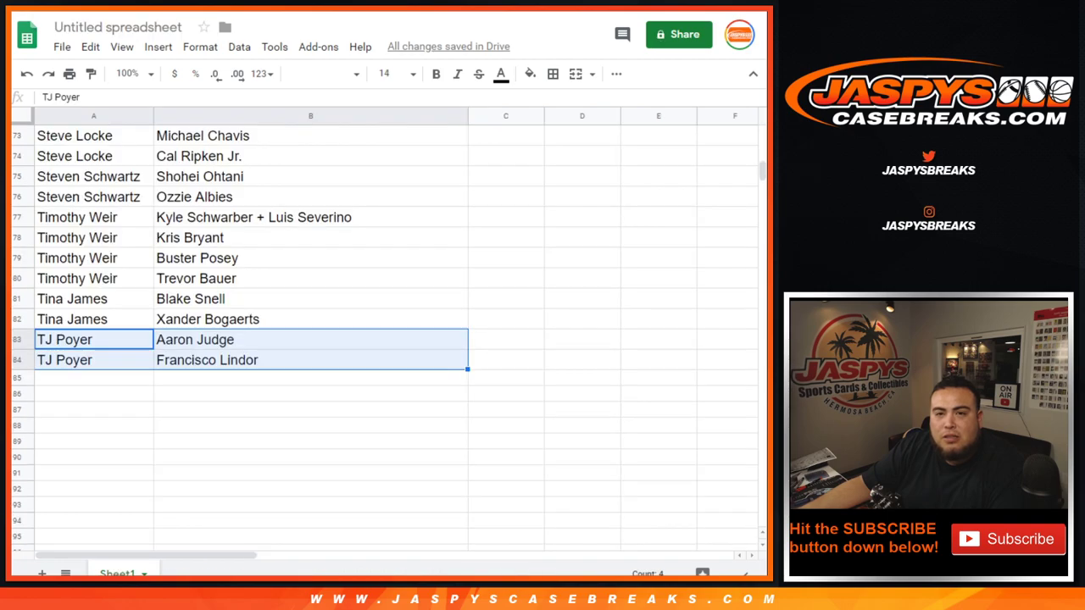
pyautogui.click(119, 27)
pyautogui.write('N')
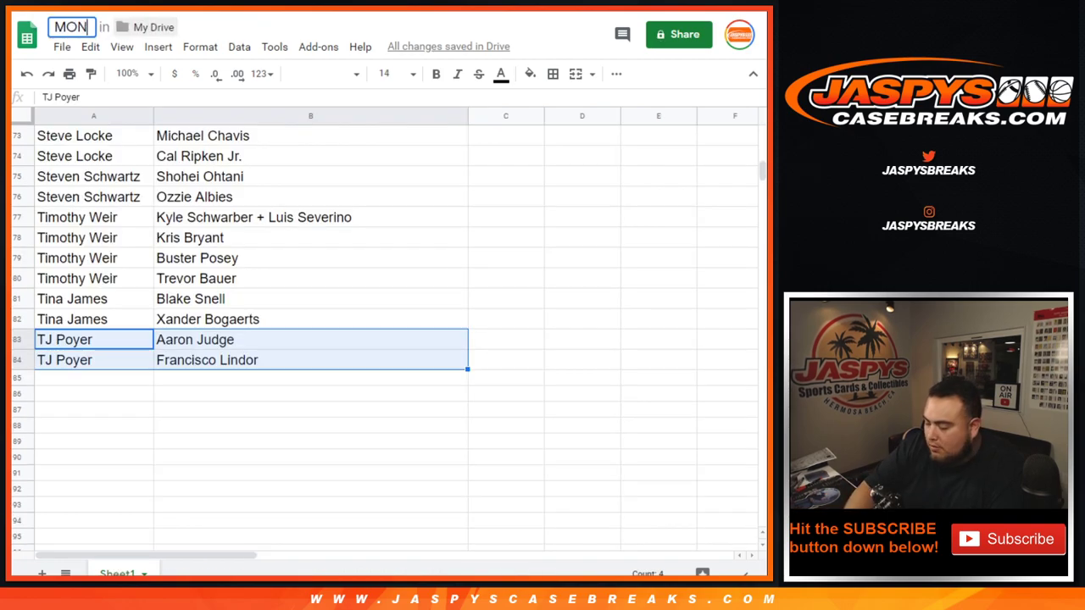
pyautogui.write('. 1/127 -')
pyautogui.hotkey('ctrl', 'v')
pyautogui.press('Return')
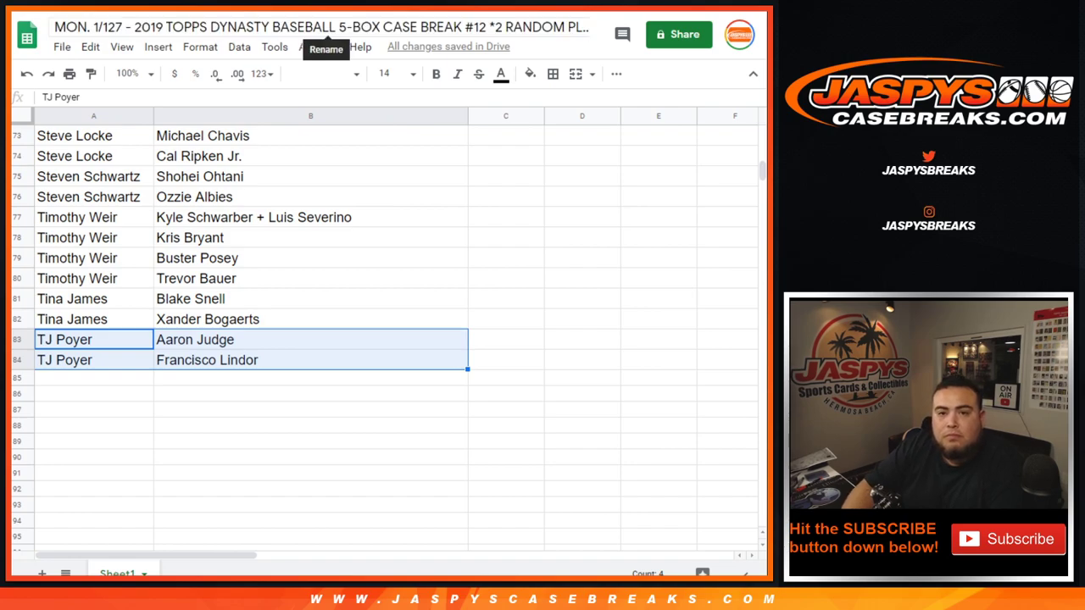
# - Turn on link sharing for the spreadsheet, copy the link, and set the permission for invited people to Can view
pyautogui.click(678, 34)
pyautogui.click(517, 230)
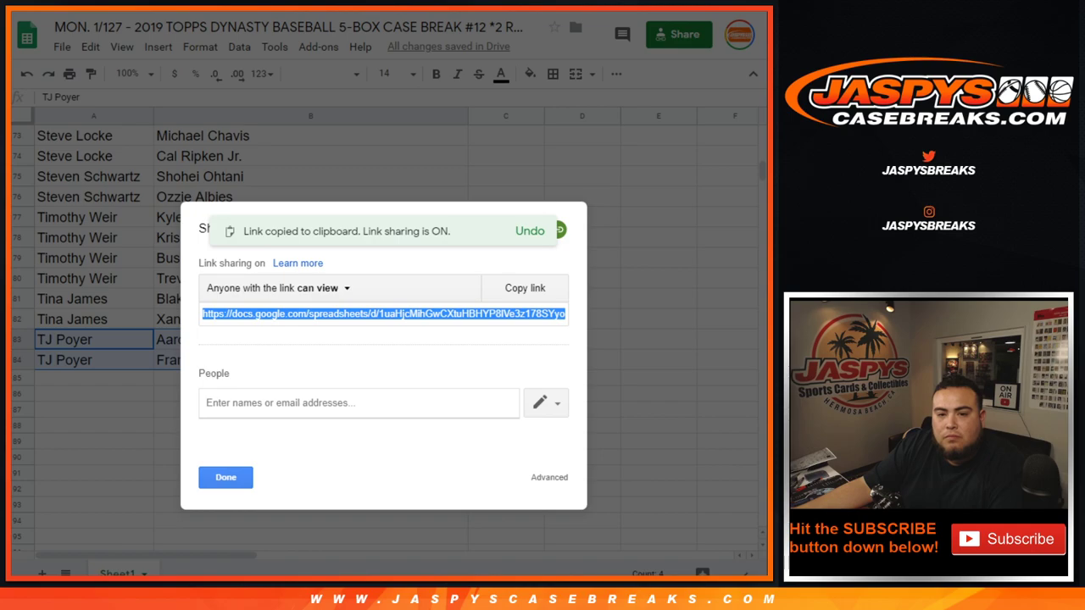
pyautogui.click(546, 403)
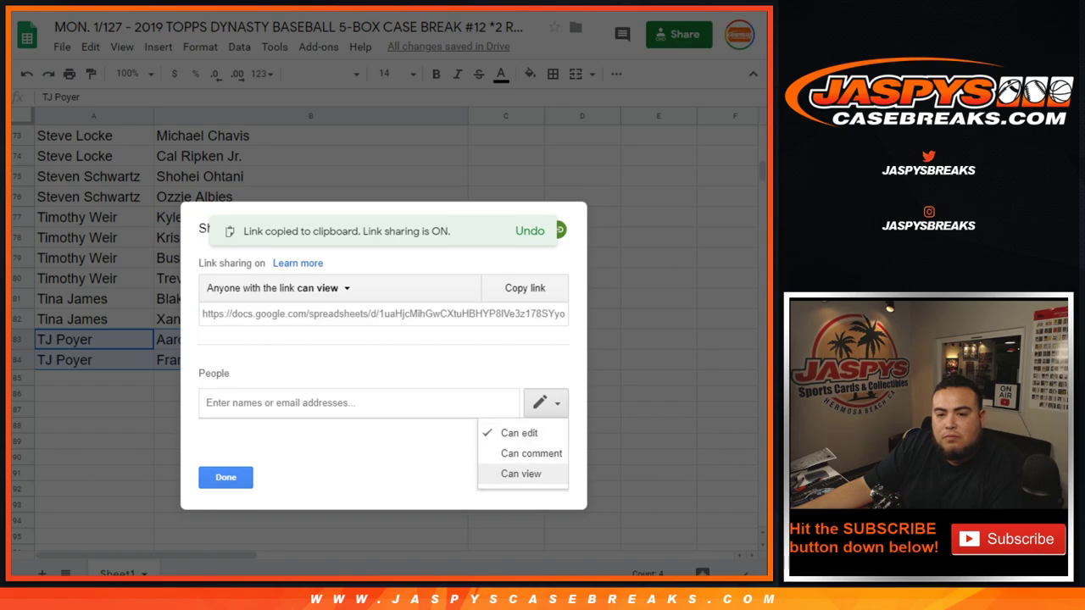
pyautogui.click(521, 474)
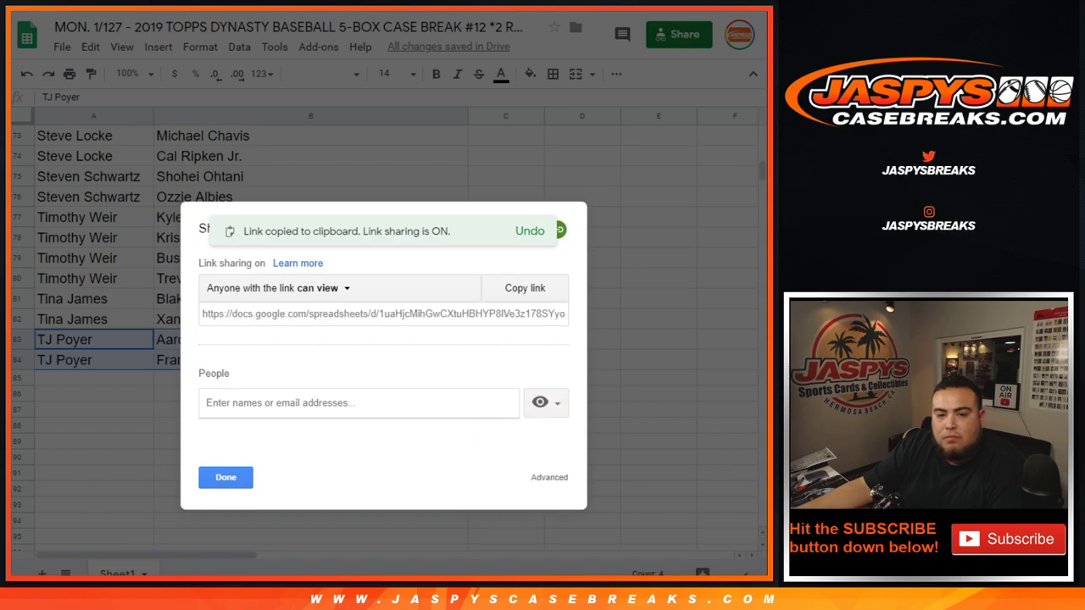
pyautogui.click(225, 477)
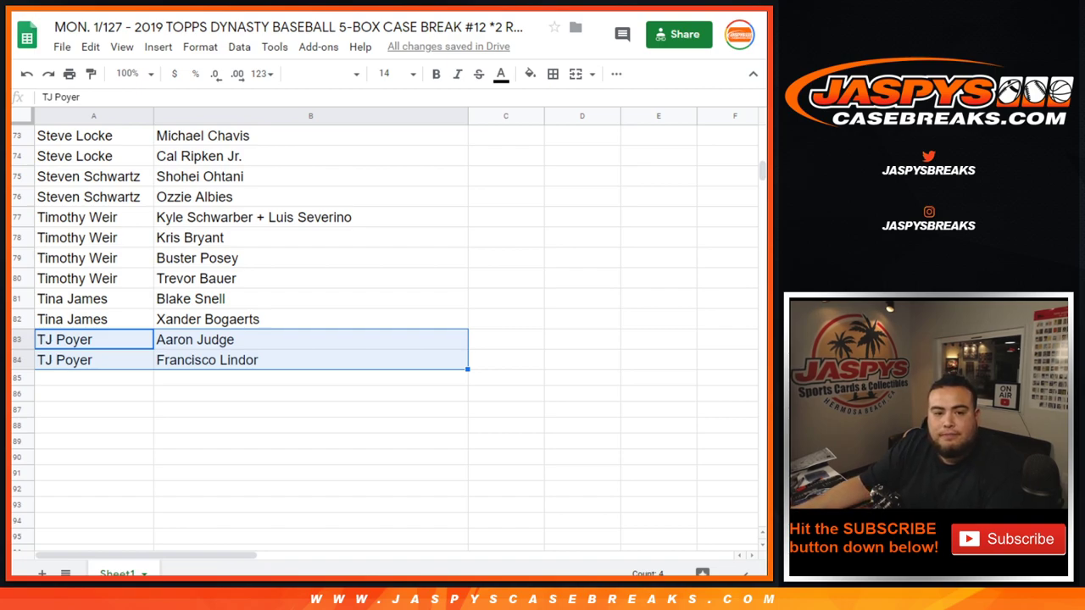
# - Sort the sheet alphabetically from A to Z by the player names in column B
pyautogui.scroll(20, 382, 340)
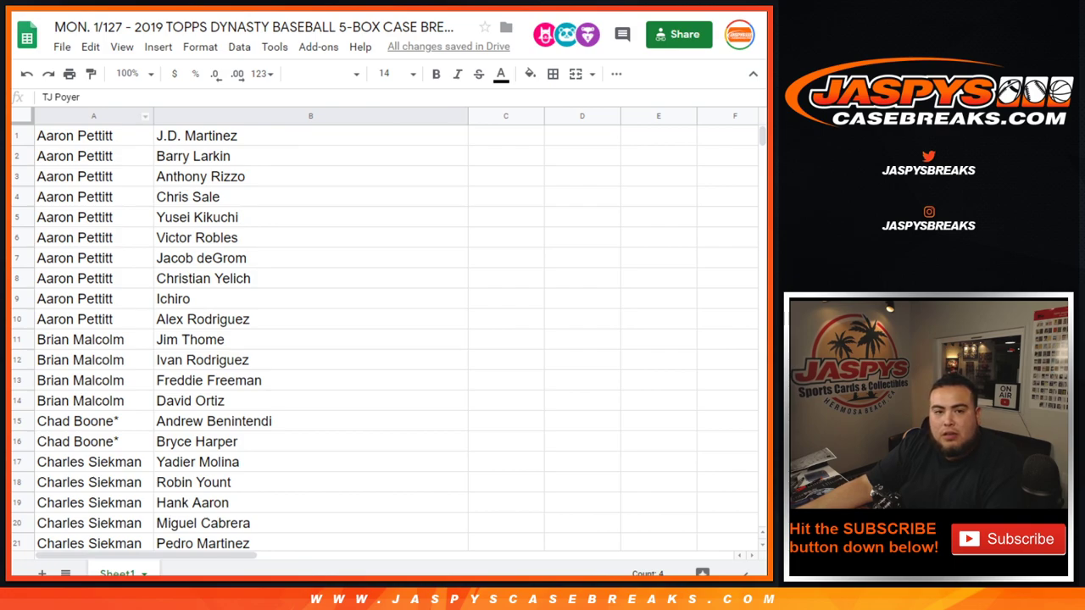
pyautogui.hotkey('ctrl', 'a')
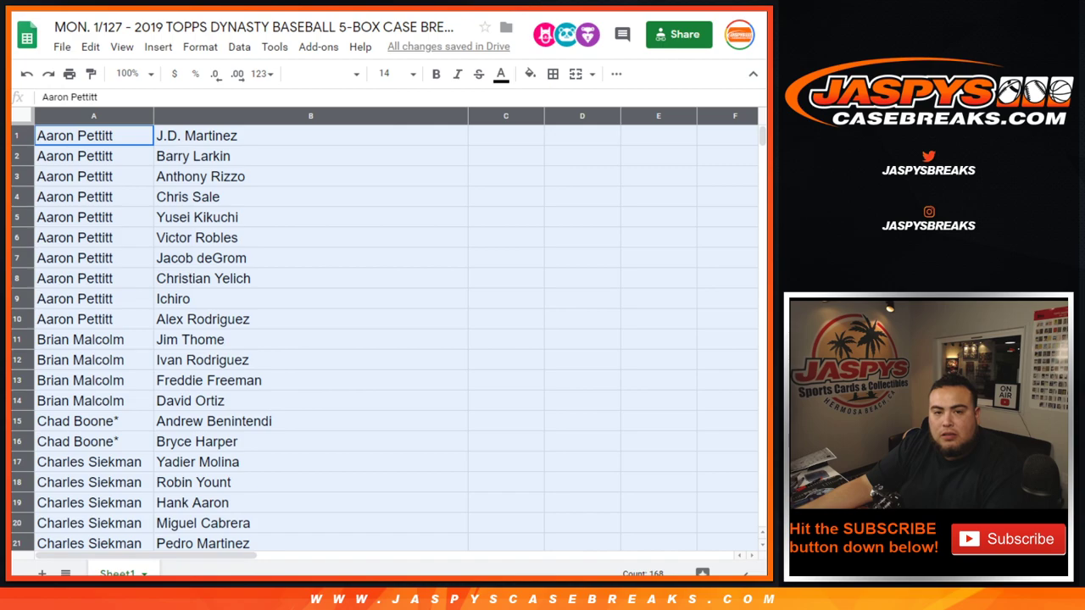
pyautogui.click(407, 176)
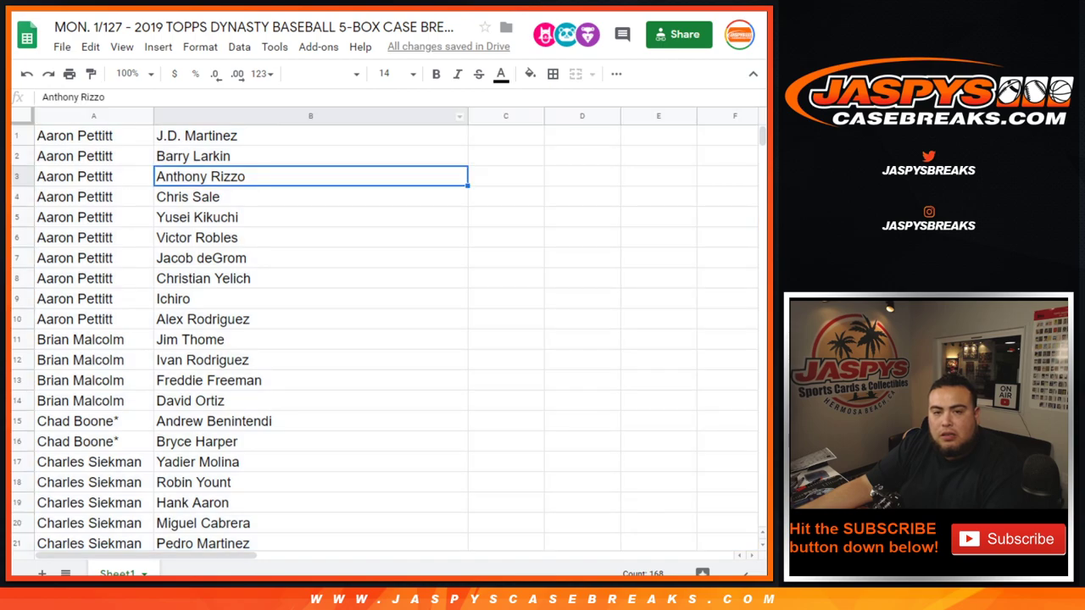
pyautogui.click(459, 117)
pyautogui.click(525, 399)
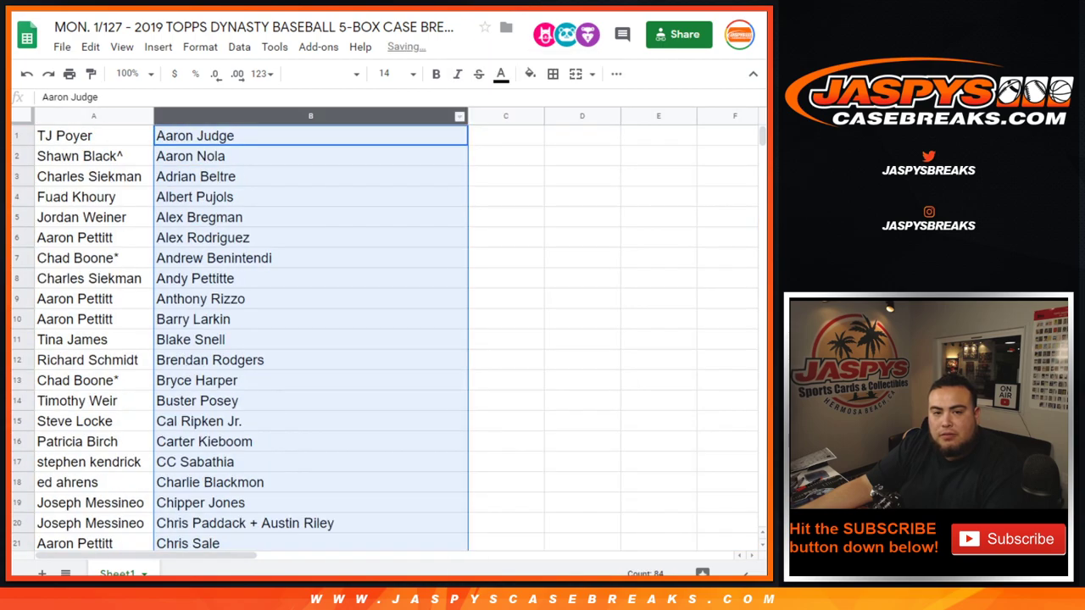
# - Select the full list of participants and players in columns A and B and set its font size to 12
pyautogui.moveTo(93, 135); pyautogui.dragTo(237, 320)
pyautogui.scroll(-4, 229, 220)
pyautogui.scroll(-13, 238, 238)
pyautogui.scroll(-4, 237, 239)
pyautogui.scroll(2, 237, 220)
pyautogui.scroll(20, 310, 319)
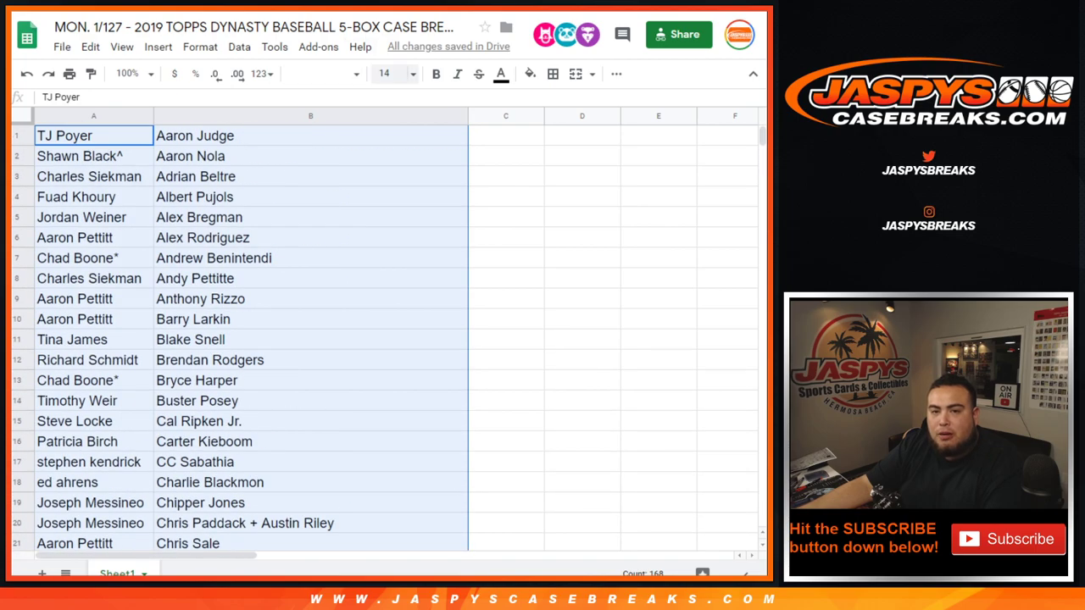
pyautogui.click(386, 73)
pyautogui.click(390, 245)
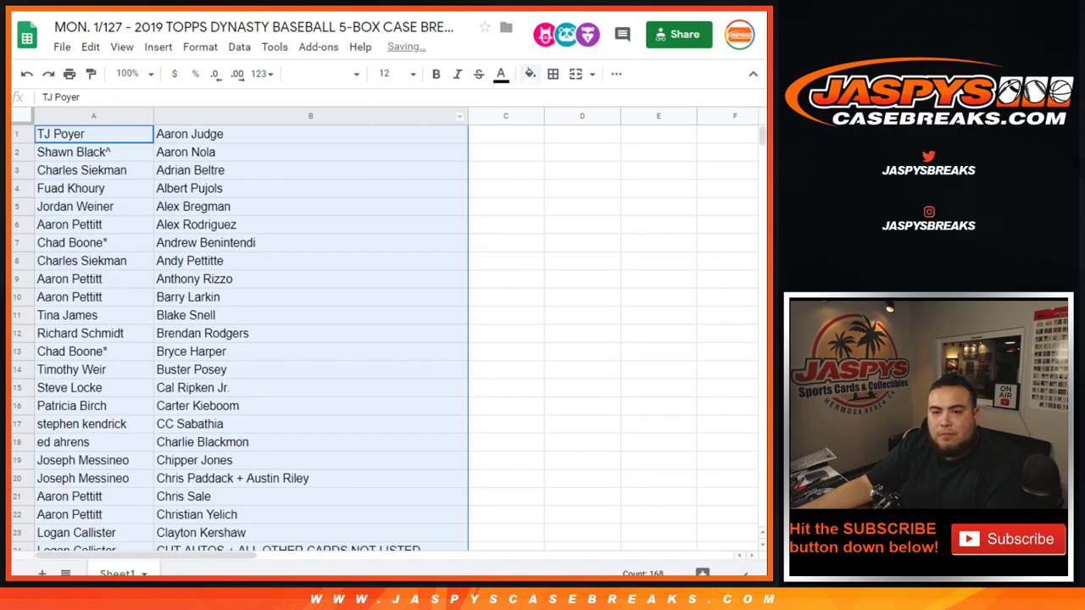
# - Apply all borders to the selected list and center its text horizontally
pyautogui.click(553, 73)
pyautogui.click(559, 103)
pyautogui.click(616, 74)
pyautogui.click(388, 102)
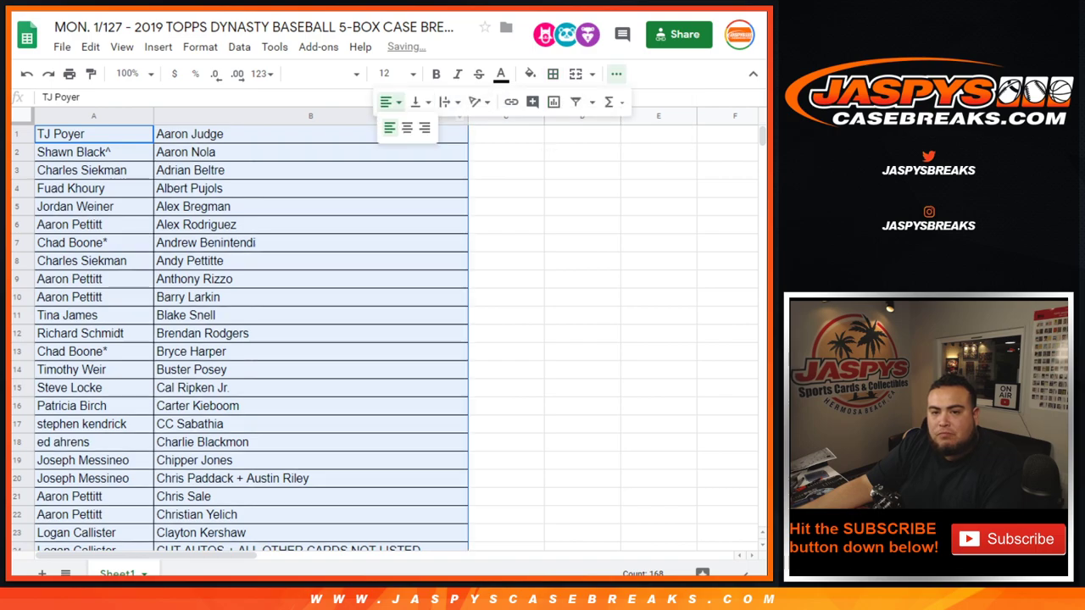
pyautogui.click(408, 128)
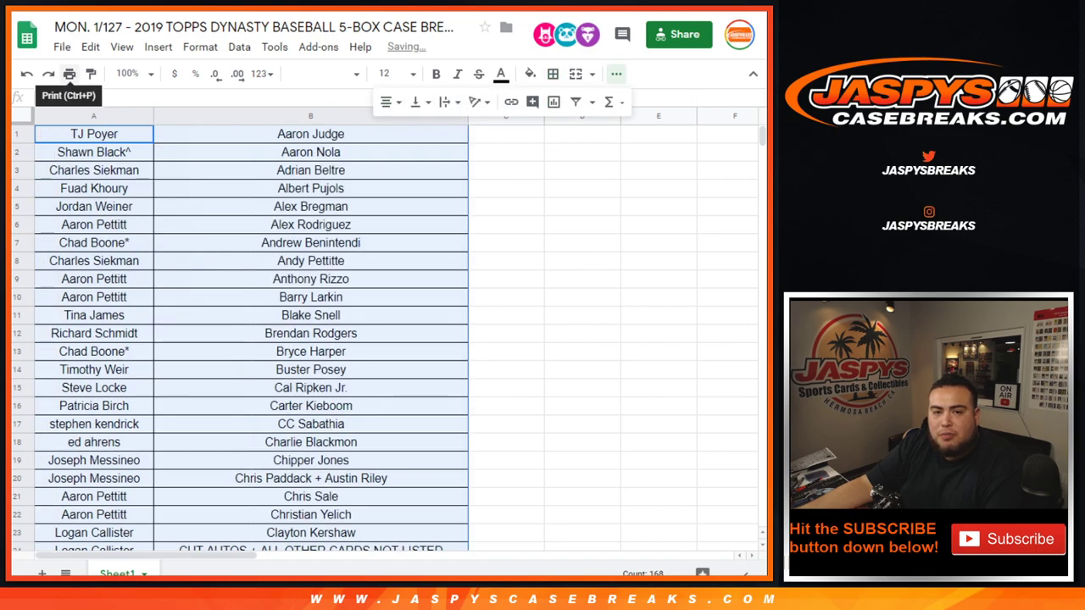
# - Fit the widths of columns B and A to their contents
pyautogui.click(468, 120)
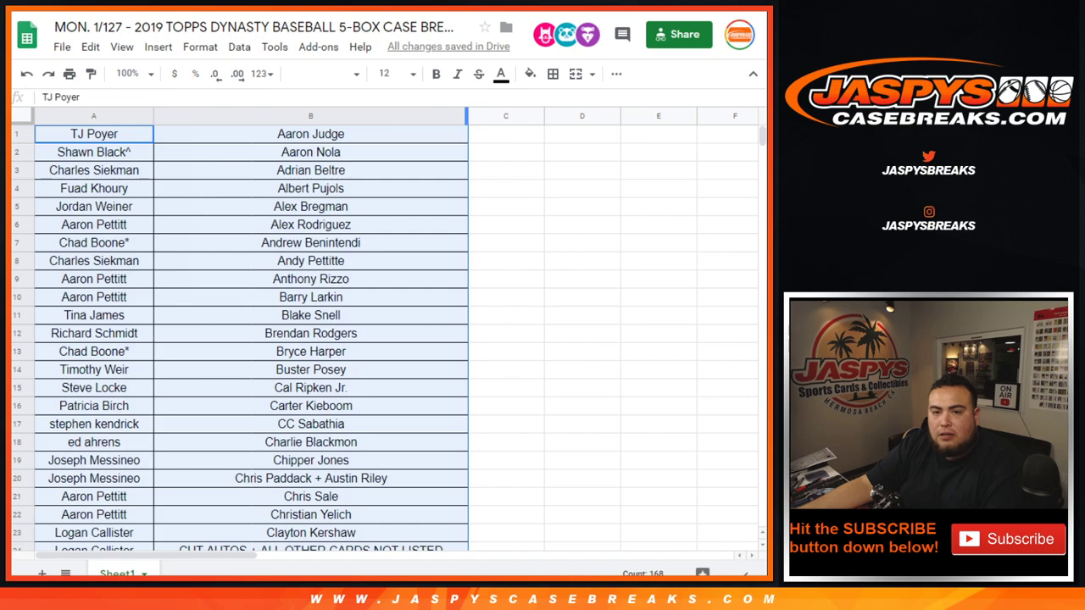
pyautogui.doubleClick(468, 117)
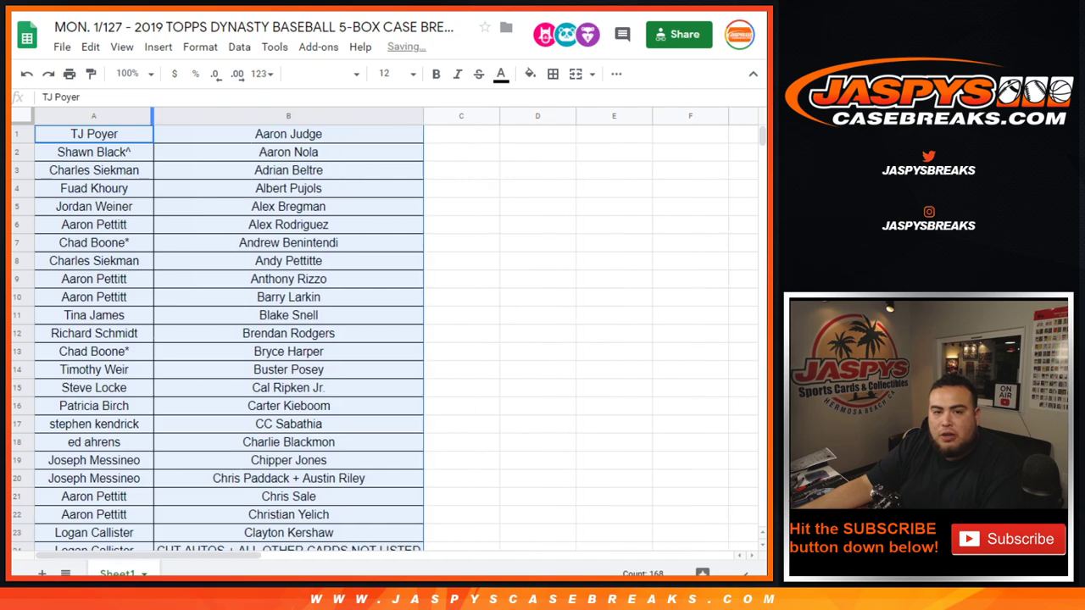
pyautogui.doubleClick(154, 116)
# - Preview the sheet for printing in portrait with the workbook title in the header, check the page breaks, and leave without printing
pyautogui.click(70, 74)
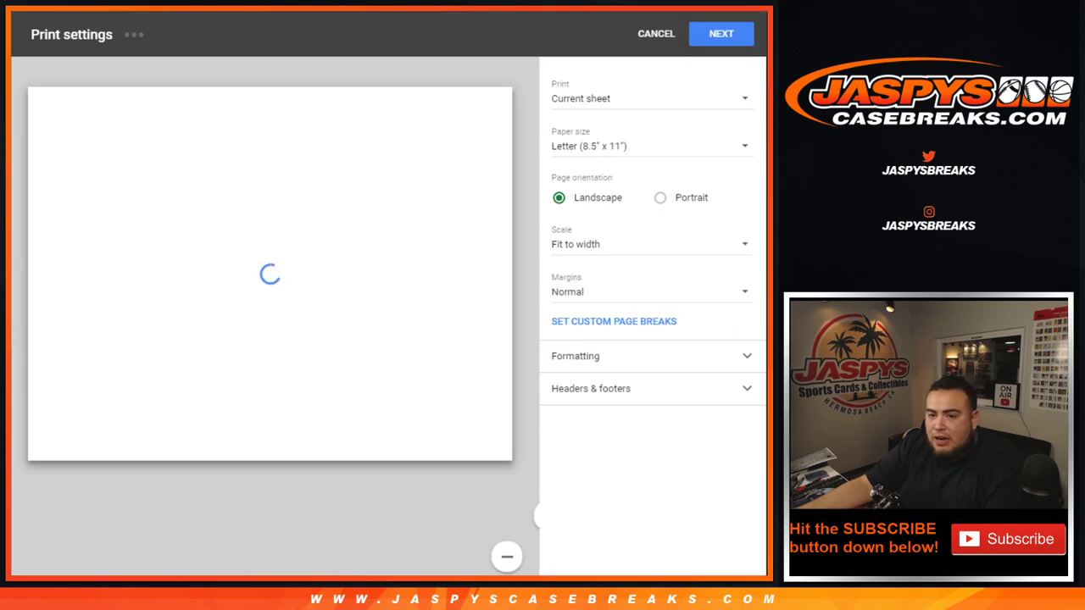
pyautogui.click(591, 389)
pyautogui.click(560, 448)
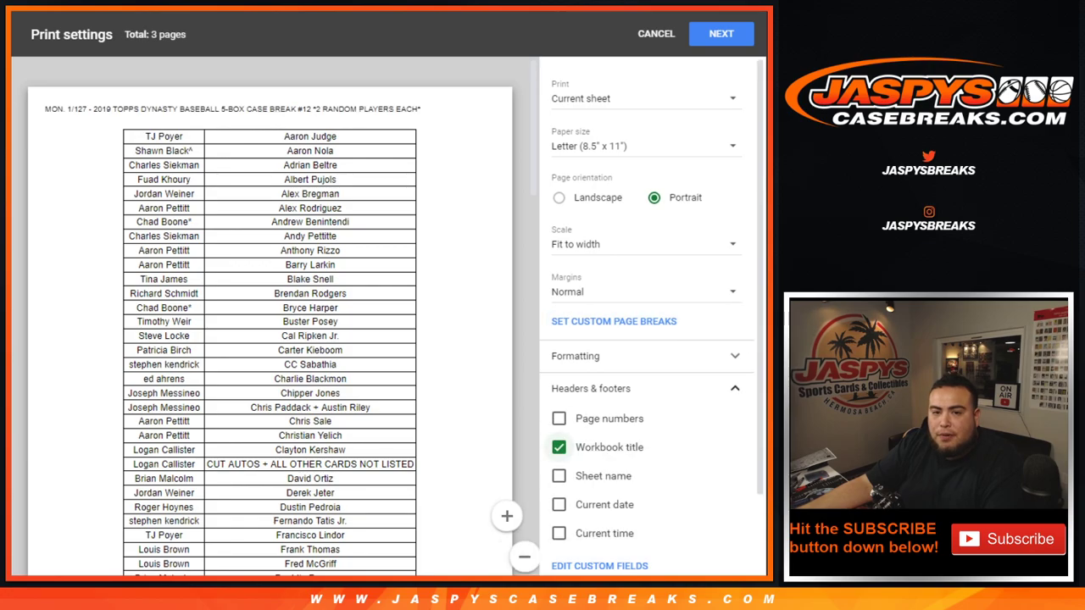
pyautogui.scroll(-12, 270, 339)
pyautogui.scroll(-10, 269, 314)
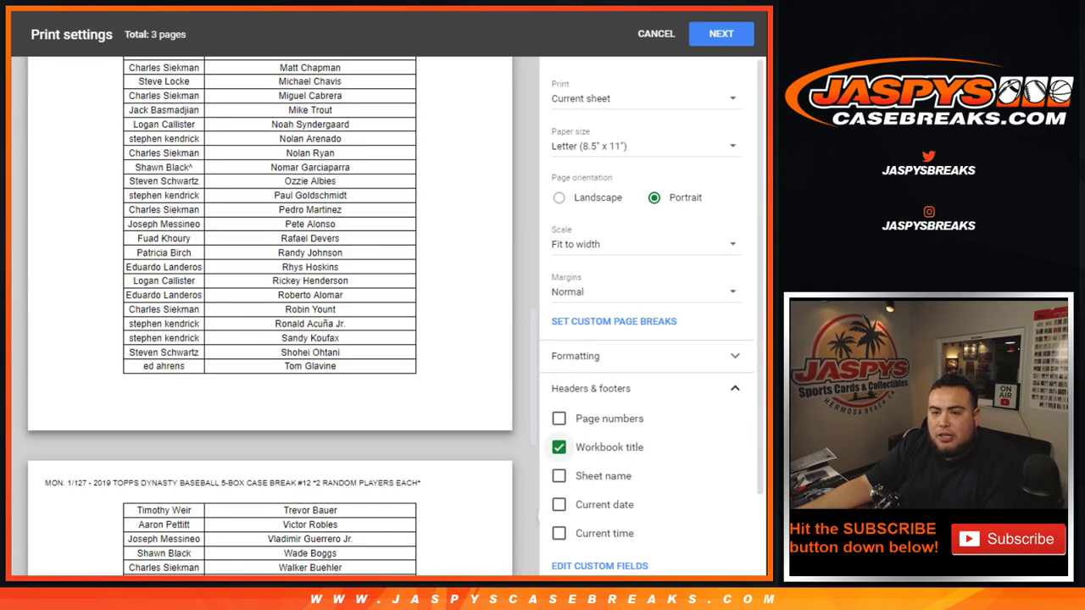
pyautogui.click(656, 33)
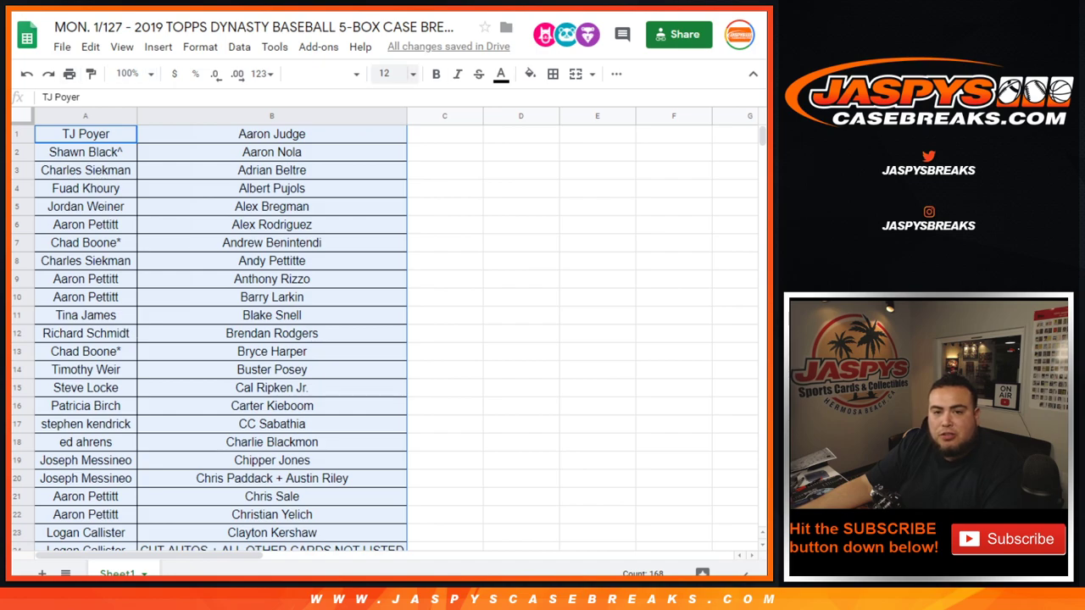
# - Reduce the list's font size to 10 and refit columns A and B to their contents
pyautogui.click(391, 74)
pyautogui.click(389, 197)
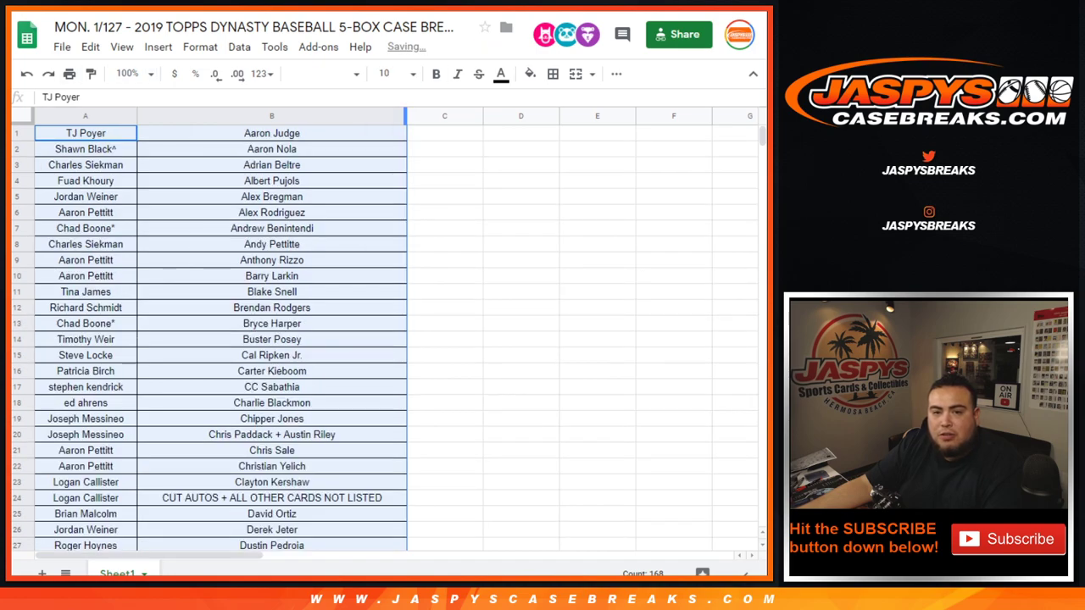
pyautogui.click(394, 116)
pyautogui.doubleClick(406, 116)
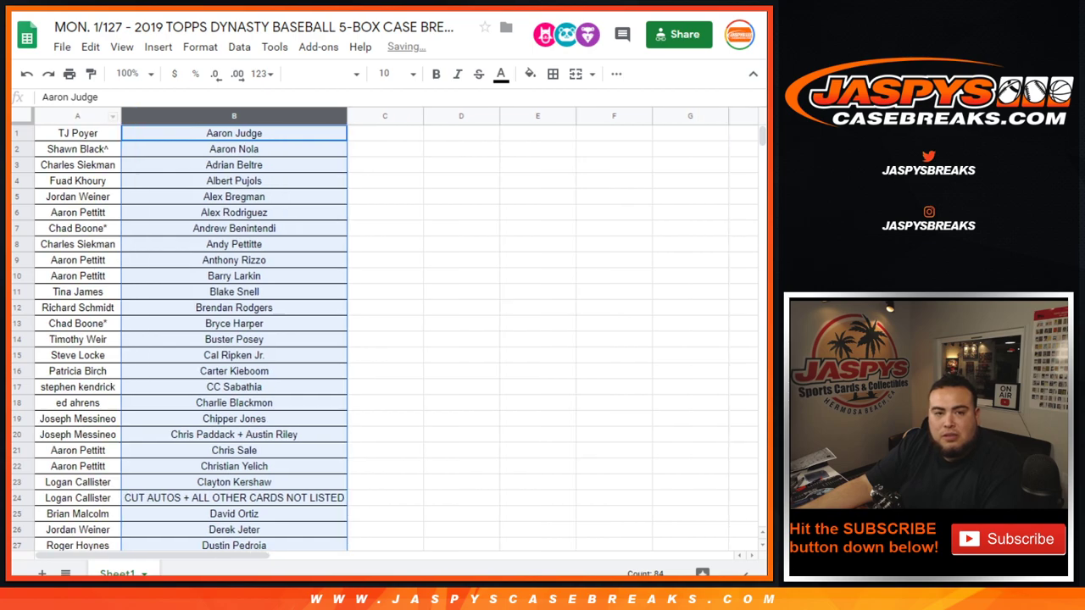
# - Check the print preview of the resized list and print the current sheet
pyautogui.click(70, 73)
pyautogui.scroll(-5, 270, 314)
pyautogui.scroll(5, 269, 314)
pyautogui.click(720, 33)
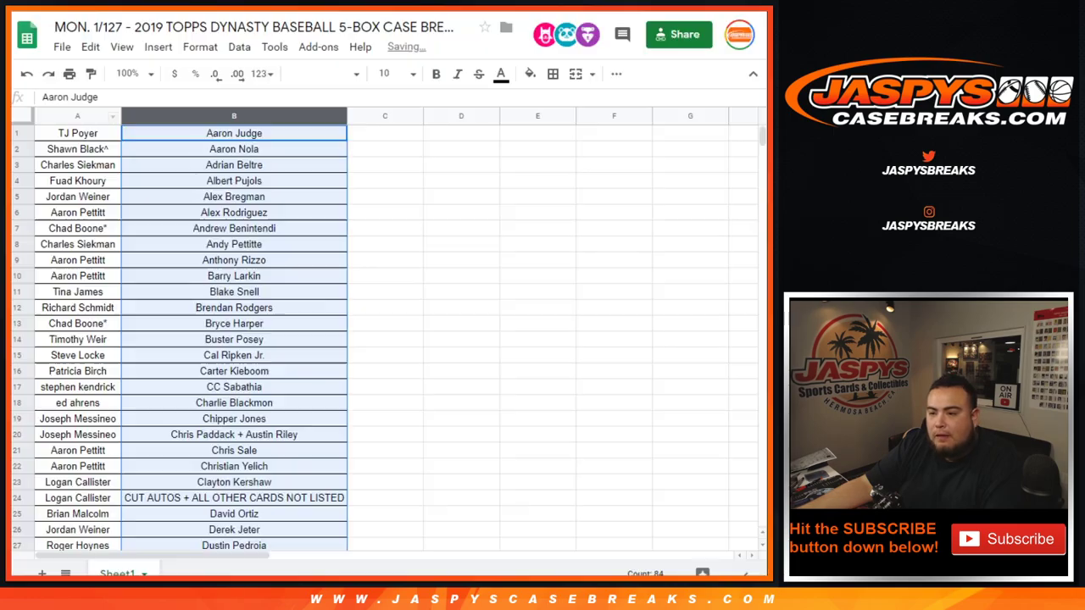
pyautogui.press('Return')
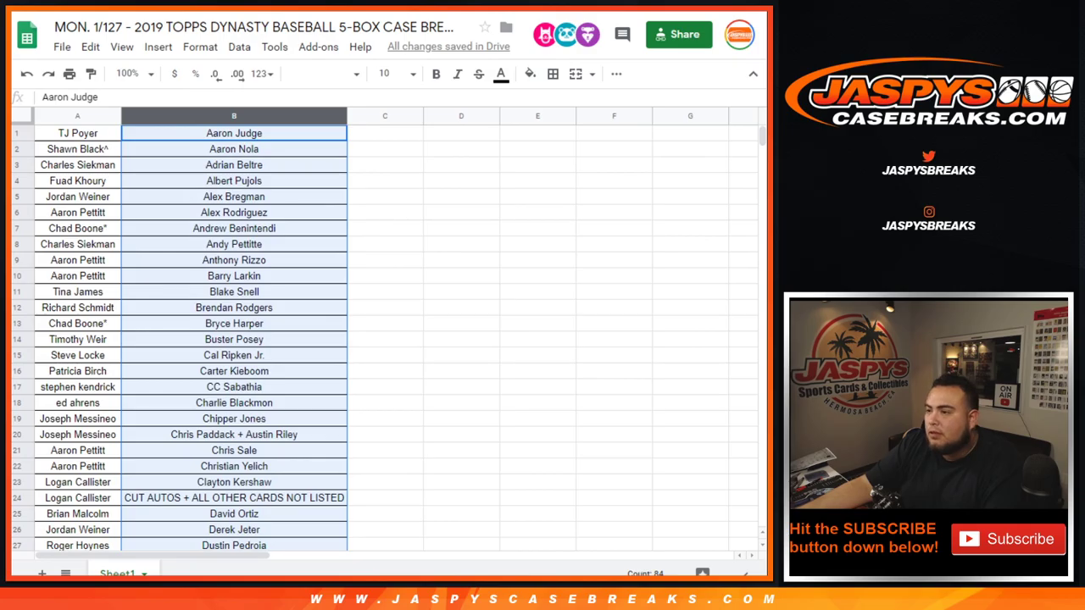